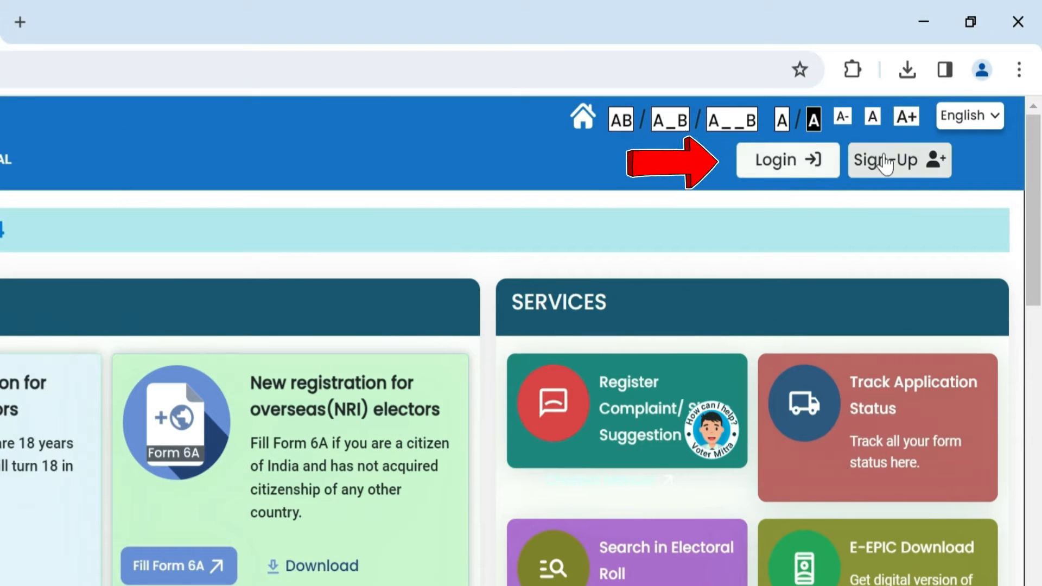
Step: Log in with the registered mobile number and the one-time code sent to it
left_click(787, 166)
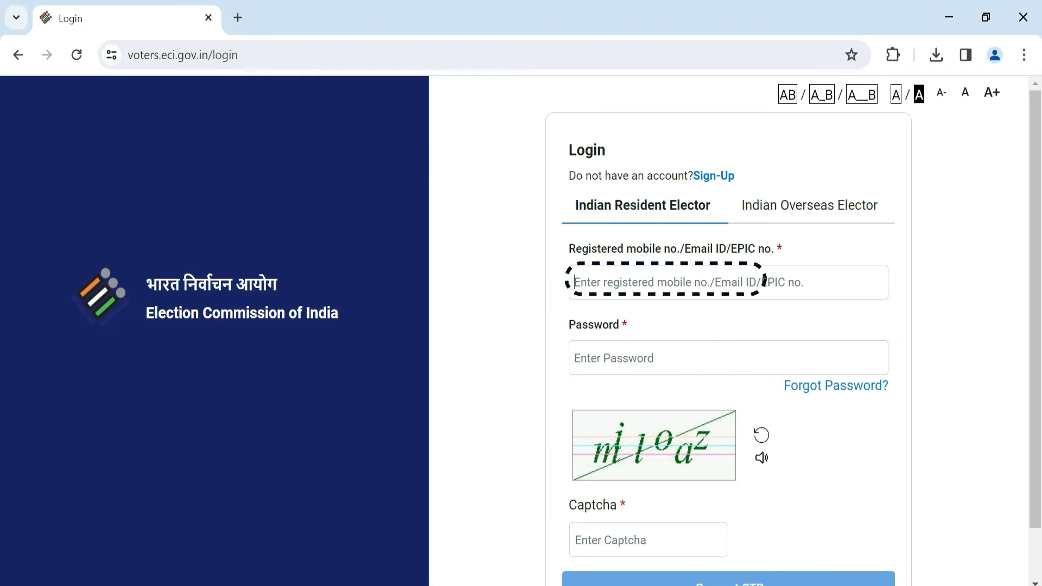
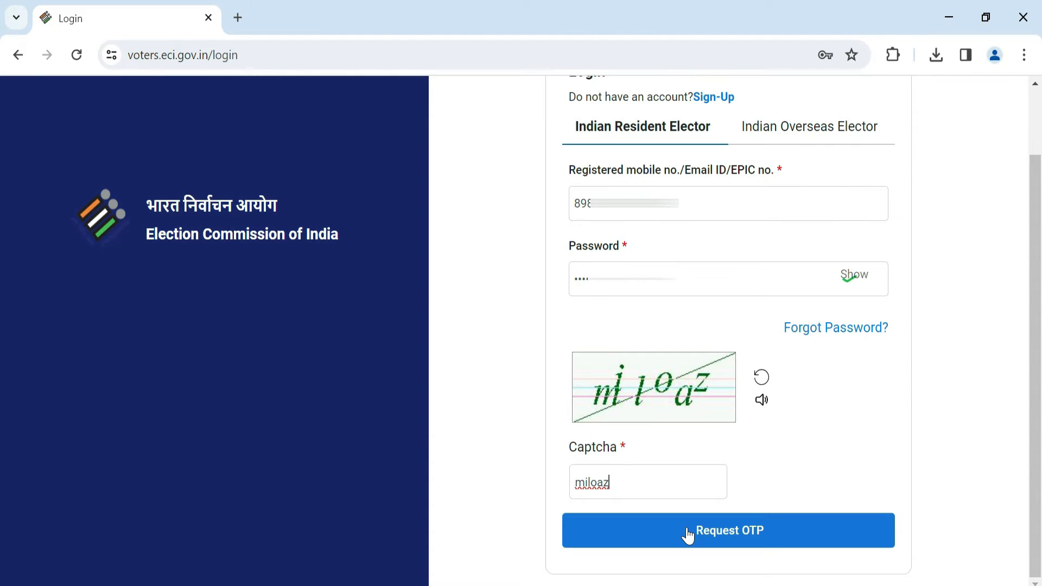
left_click(688, 534)
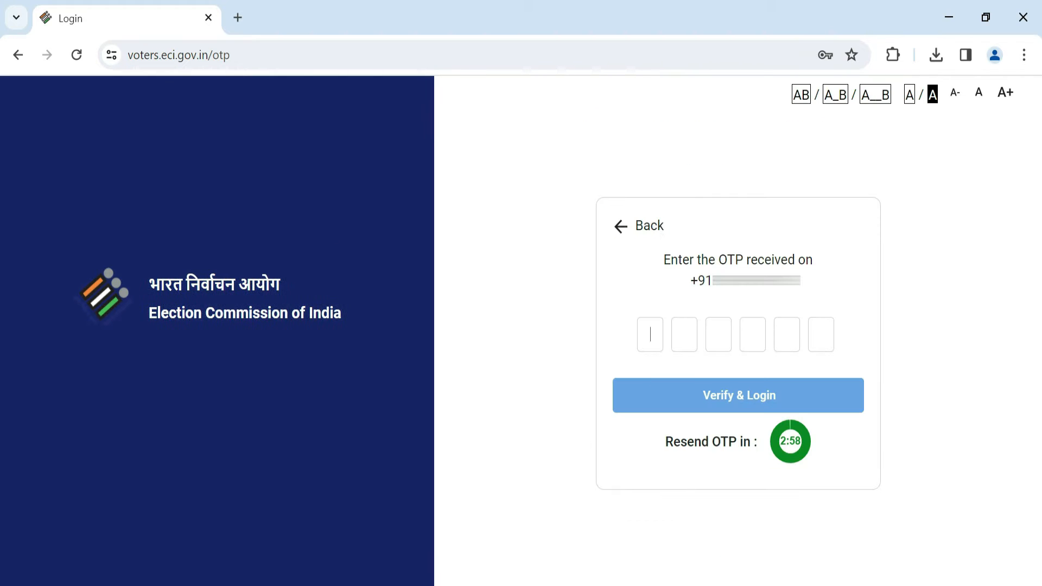
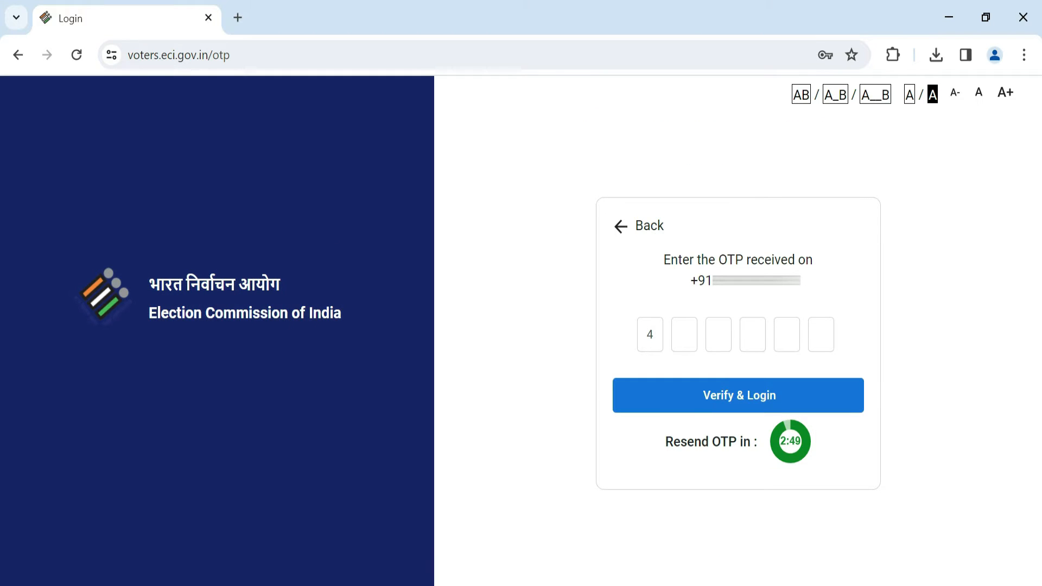
left_click(681, 407)
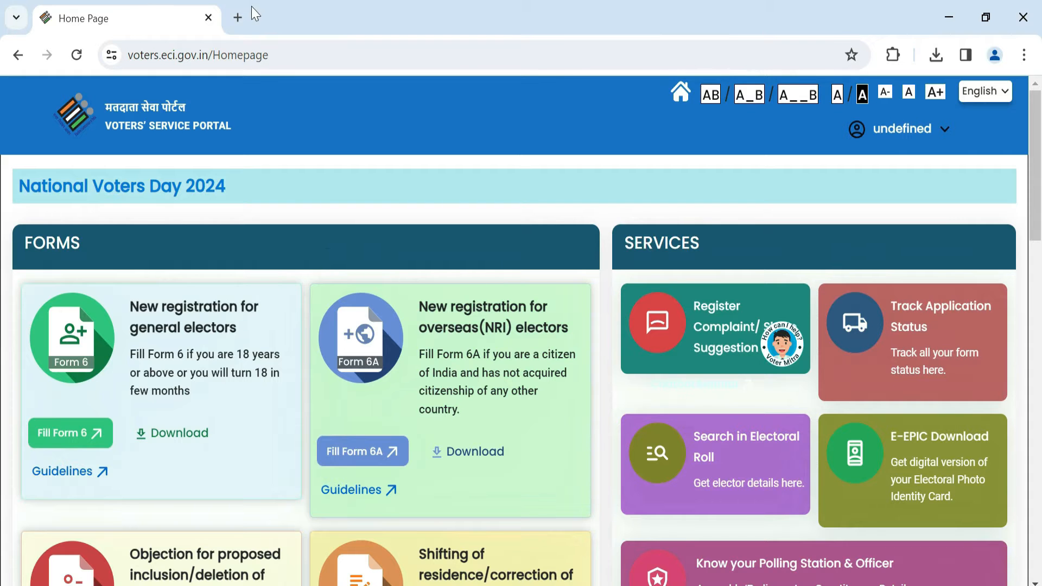
Step: Scroll the home page down until the Fill Form 8 card is visible
scroll(504, 274, "down", 5)
scroll(514, 358, "up", 3)
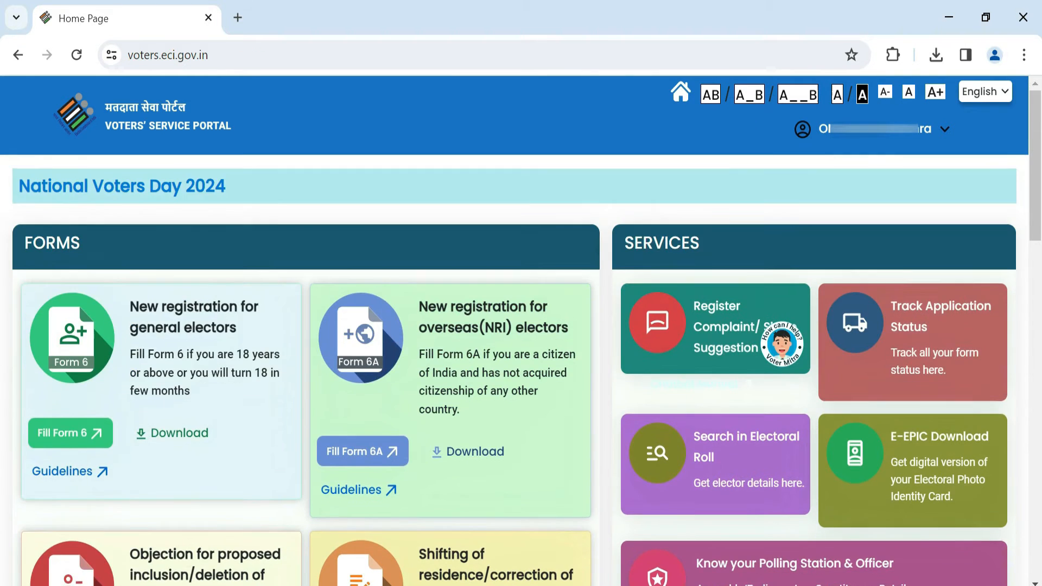
scroll(514, 358, "down", 3)
scroll(514, 358, "up", 2)
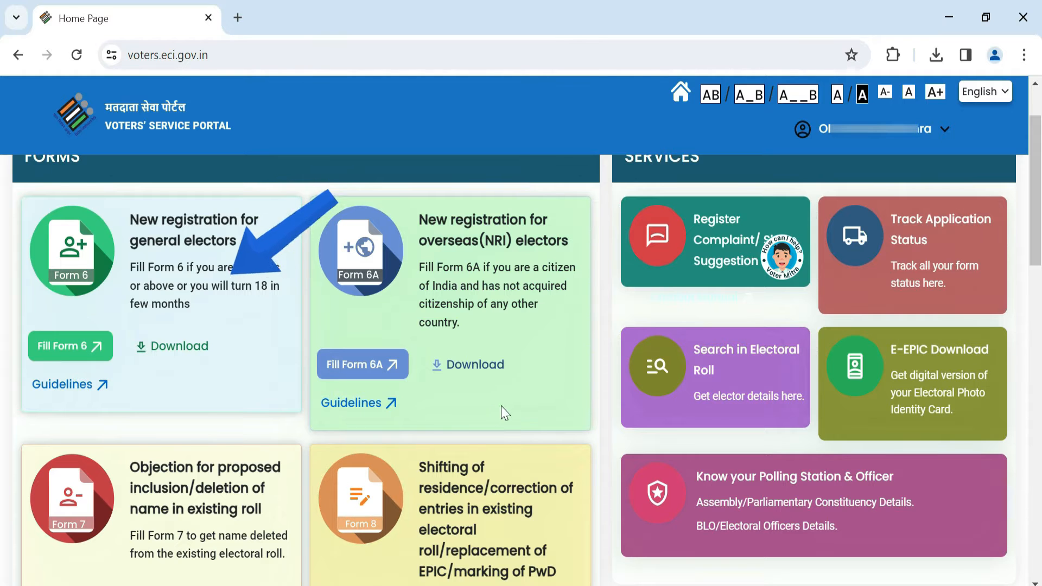
scroll(511, 414, "down", 3)
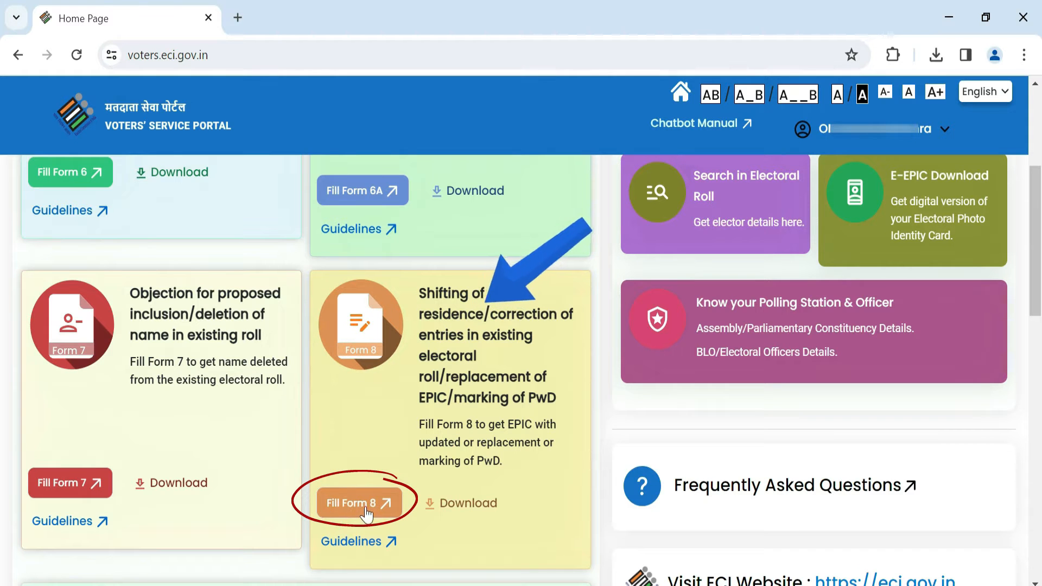
left_click(348, 508)
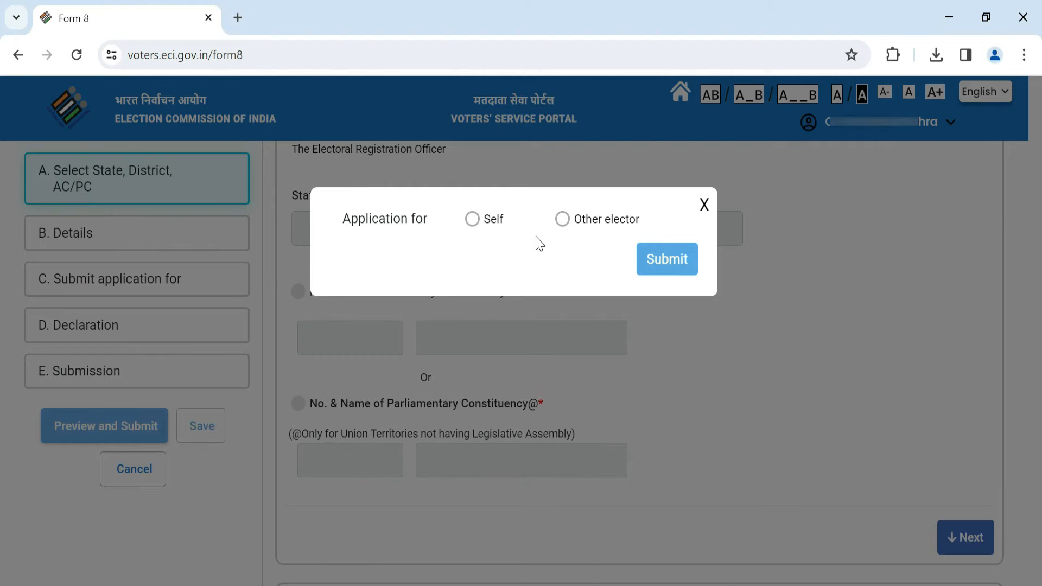
left_click(475, 224)
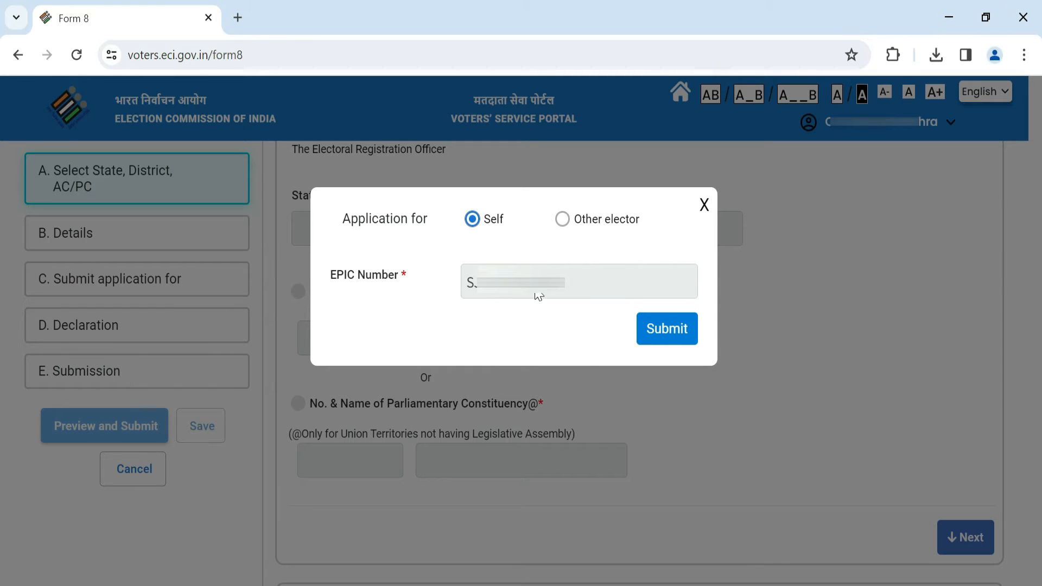
left_click(665, 331)
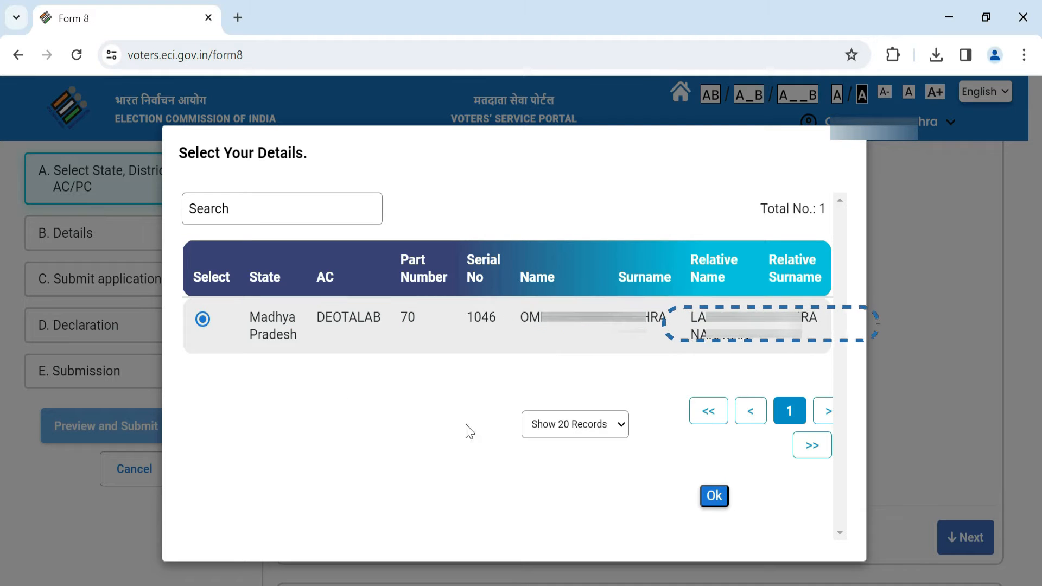
left_click(715, 495)
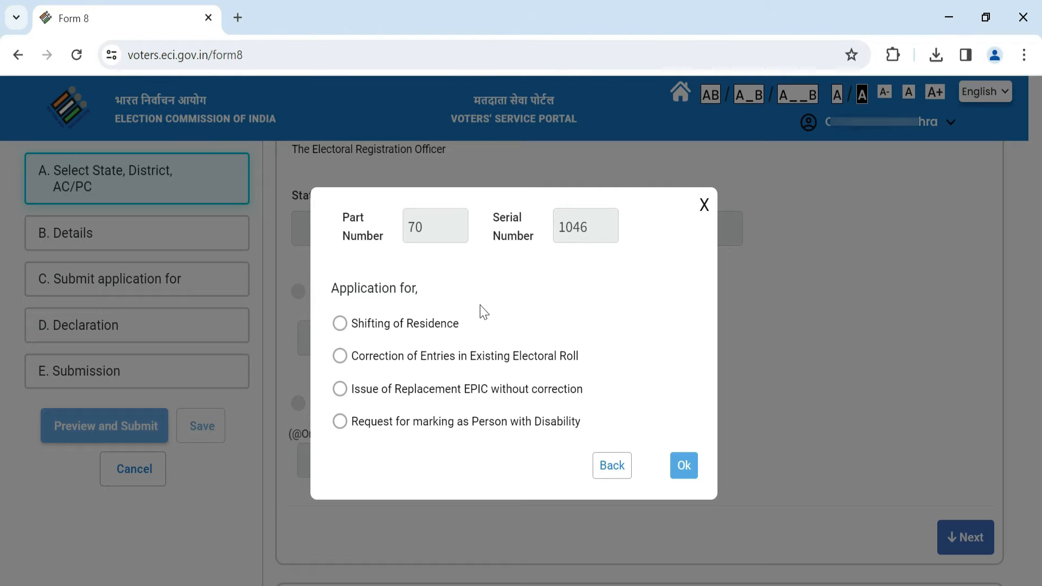
Step: Set the application type to Shifting of Residence, Outside Assembly Constituency
left_click(339, 323)
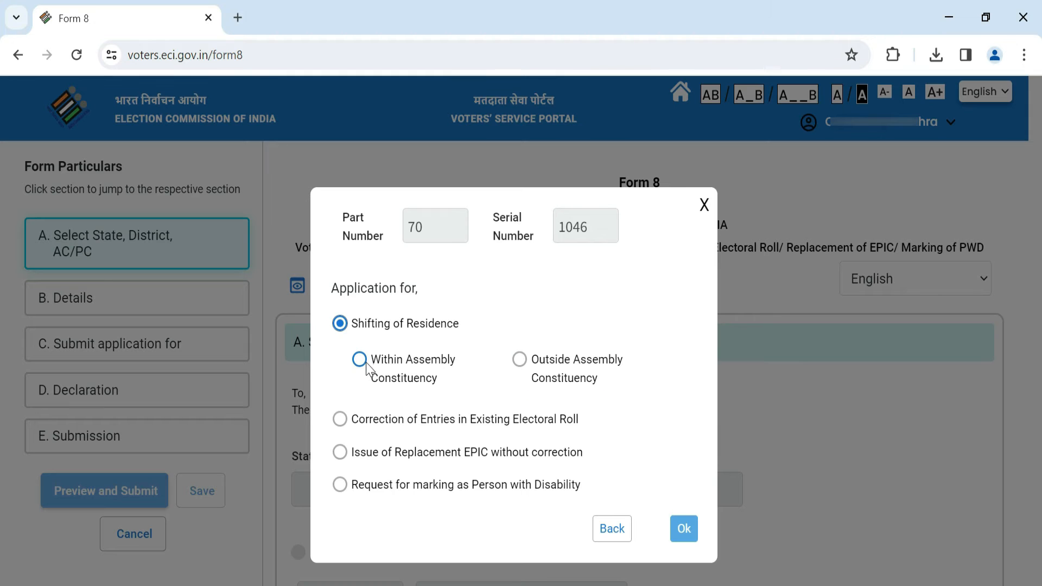
left_click(519, 360)
left_click(684, 529)
Step: Choose state Madhya Pradesh, district REWA and AC 74 REWA, then go to Details
scroll(445, 461, "down", 3)
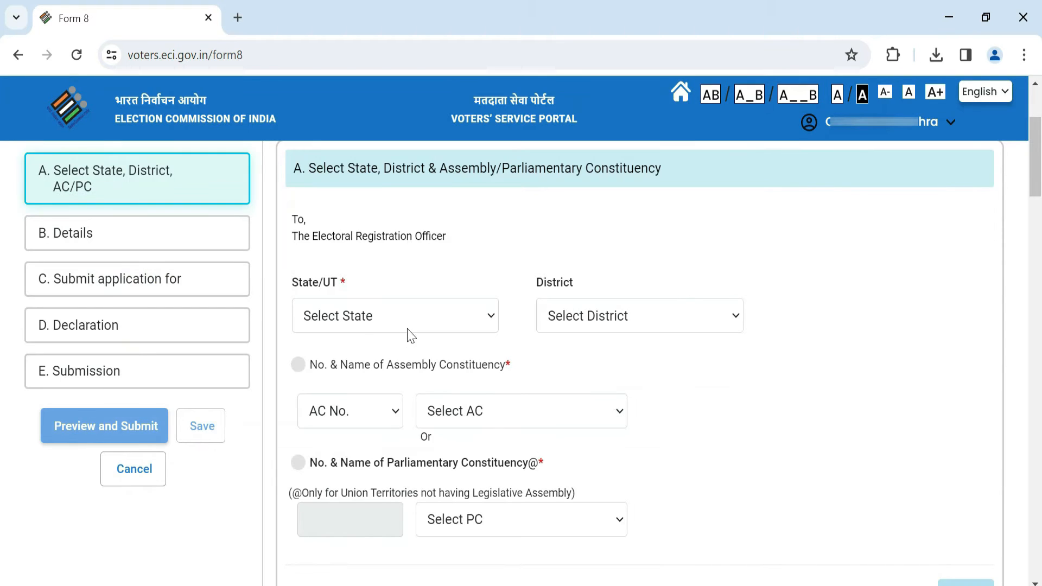
left_click(365, 313)
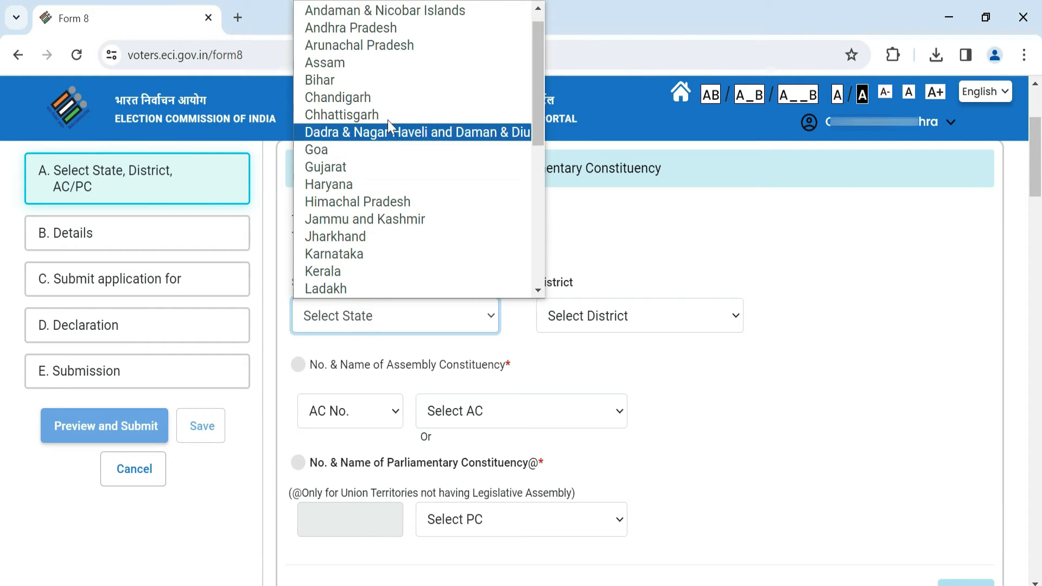
scroll(382, 233, "down", 5)
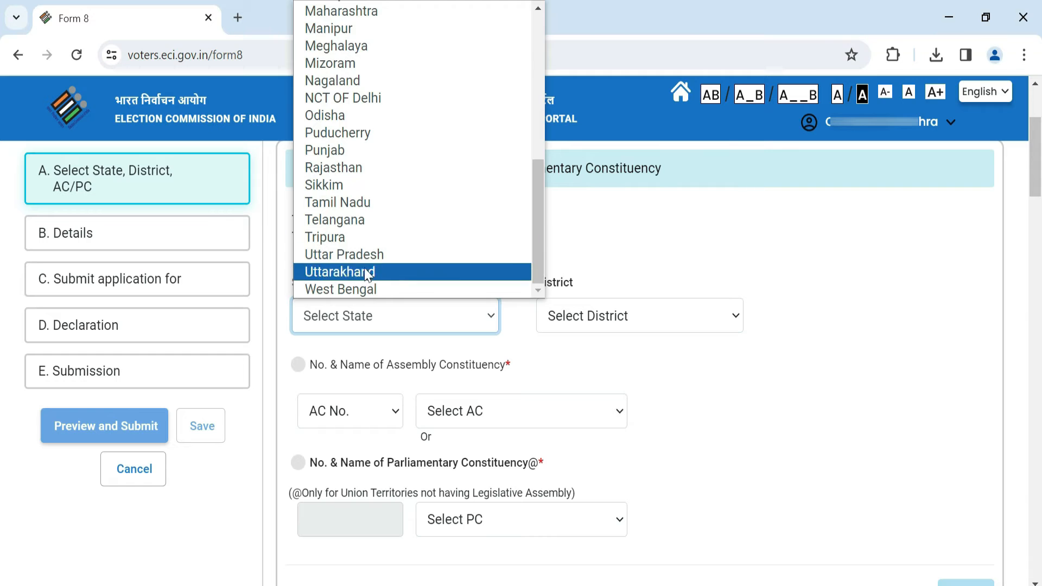
scroll(390, 135, "up", 4)
left_click(433, 262)
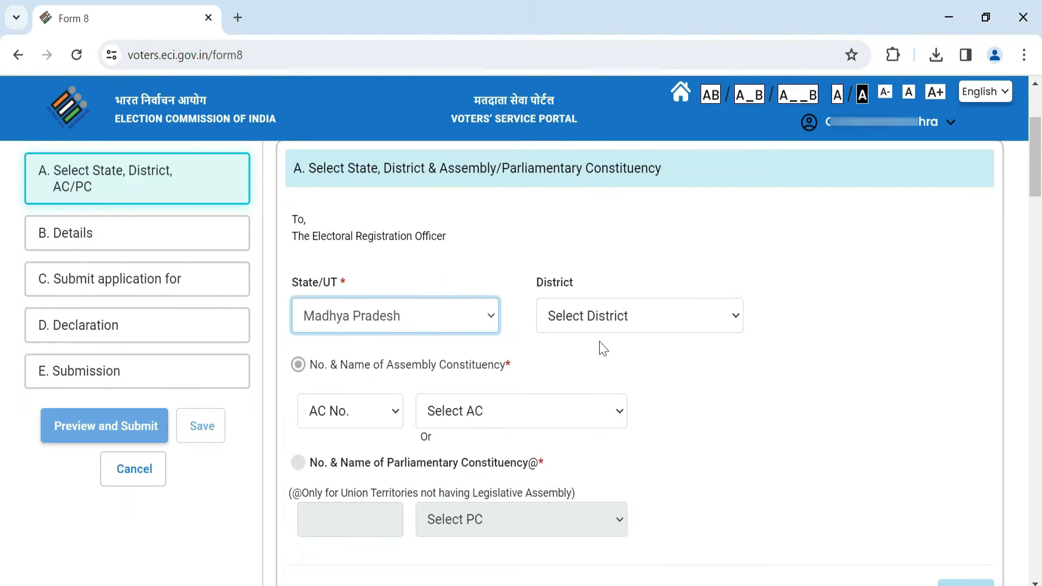
left_click(605, 323)
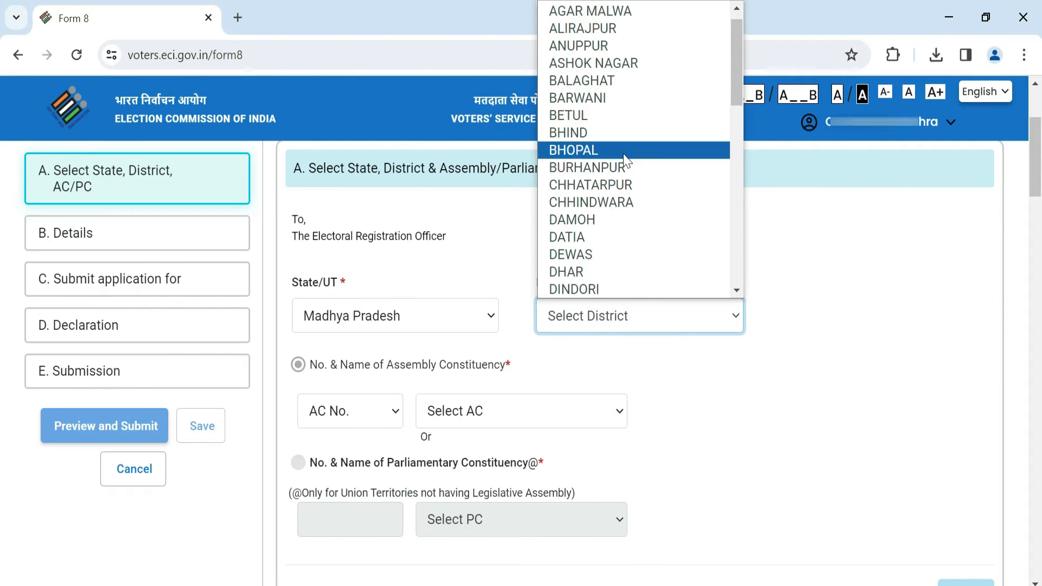
scroll(624, 156, "down", 4)
left_click(351, 415)
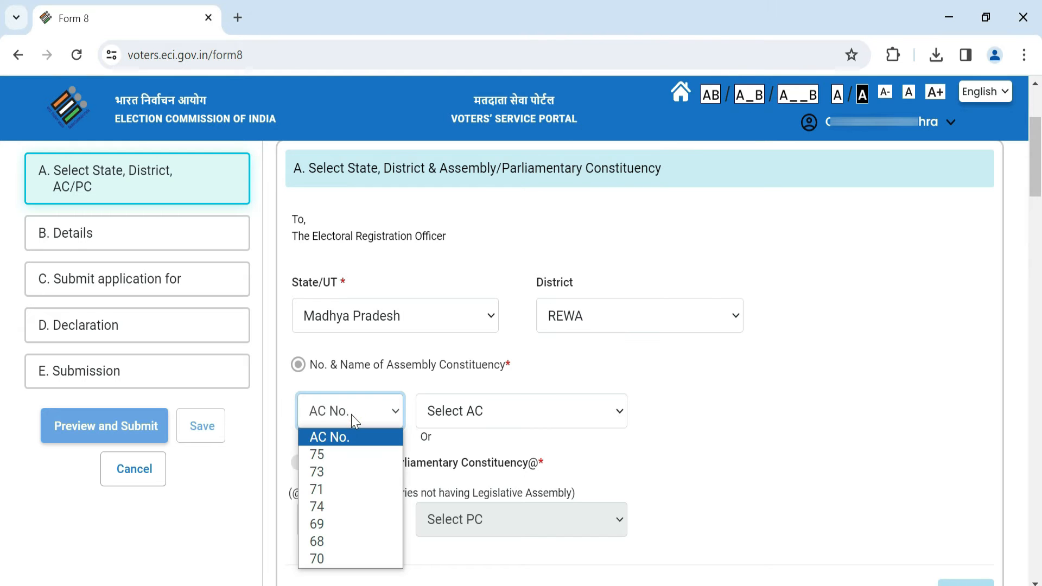
left_click(334, 510)
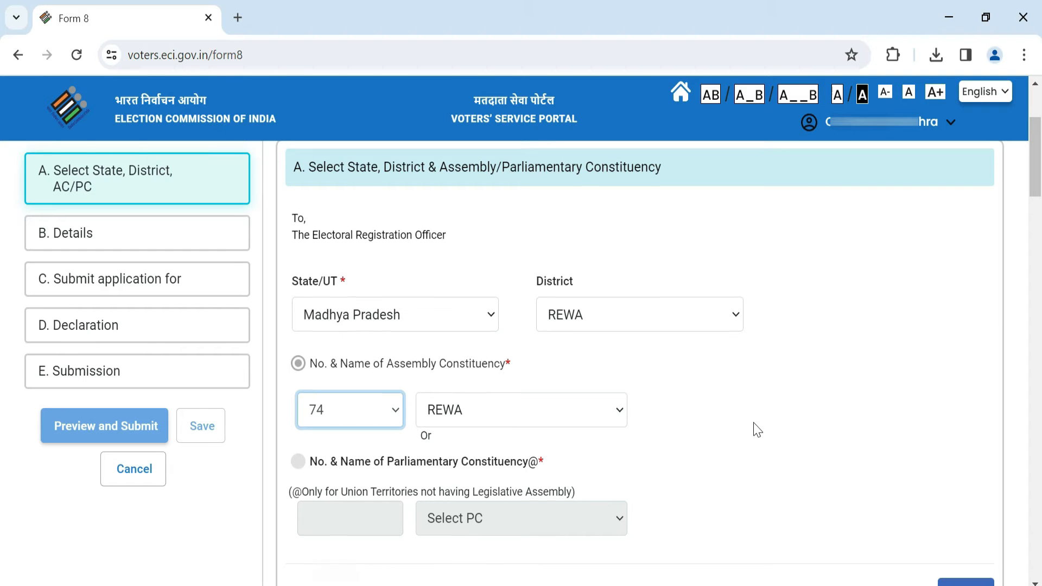
scroll(755, 430, "down", 3)
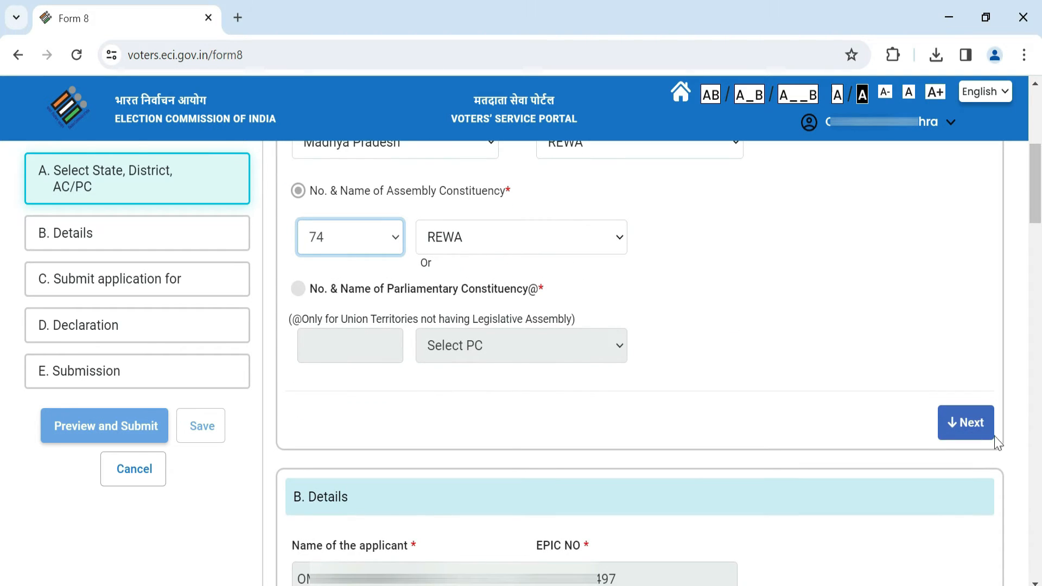
left_click(971, 427)
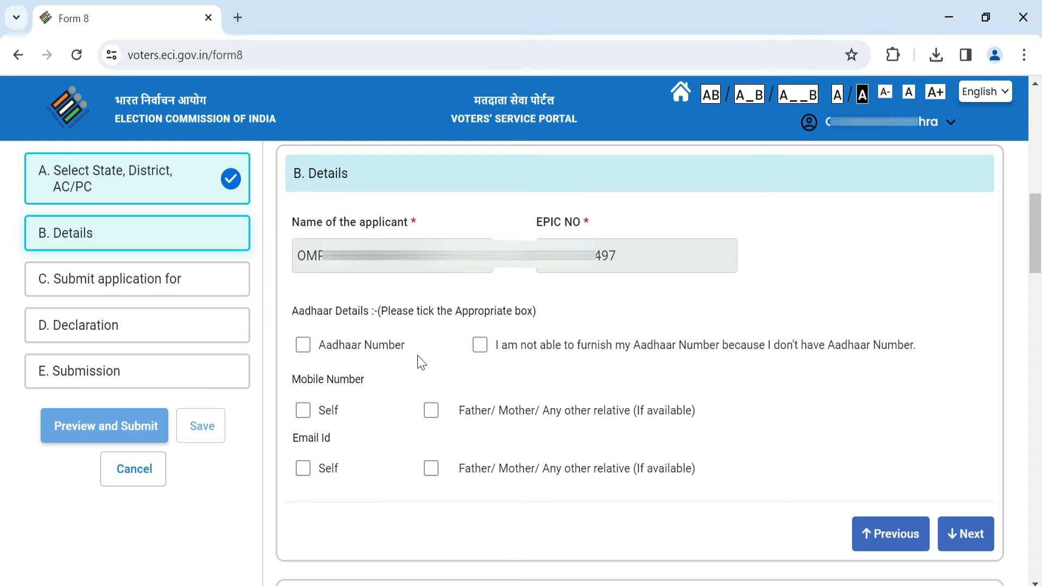
Step: Tick Aadhaar Number and paste in the applicant's Aadhaar number
left_click(303, 345)
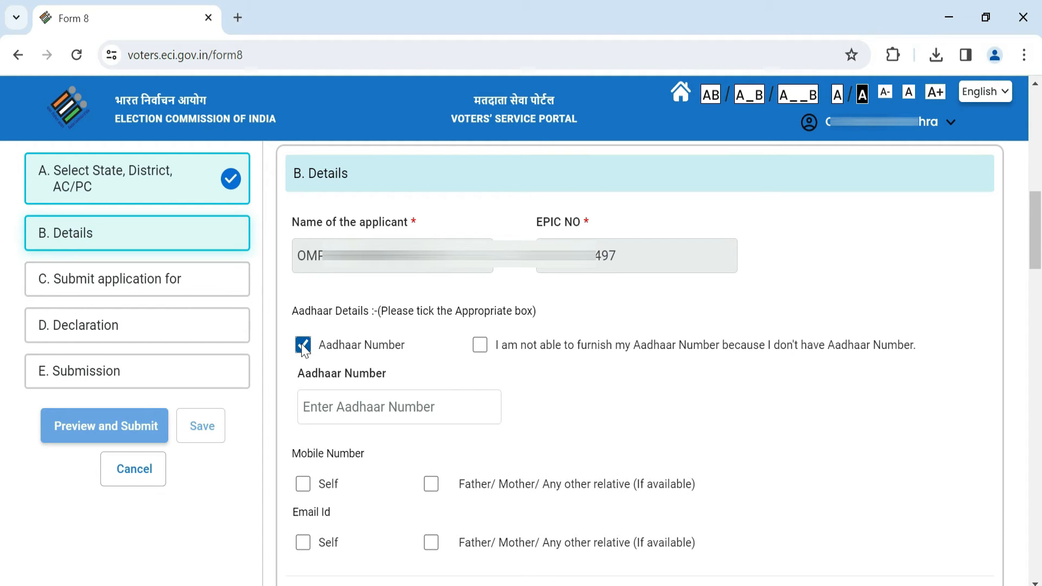
key("Tab")
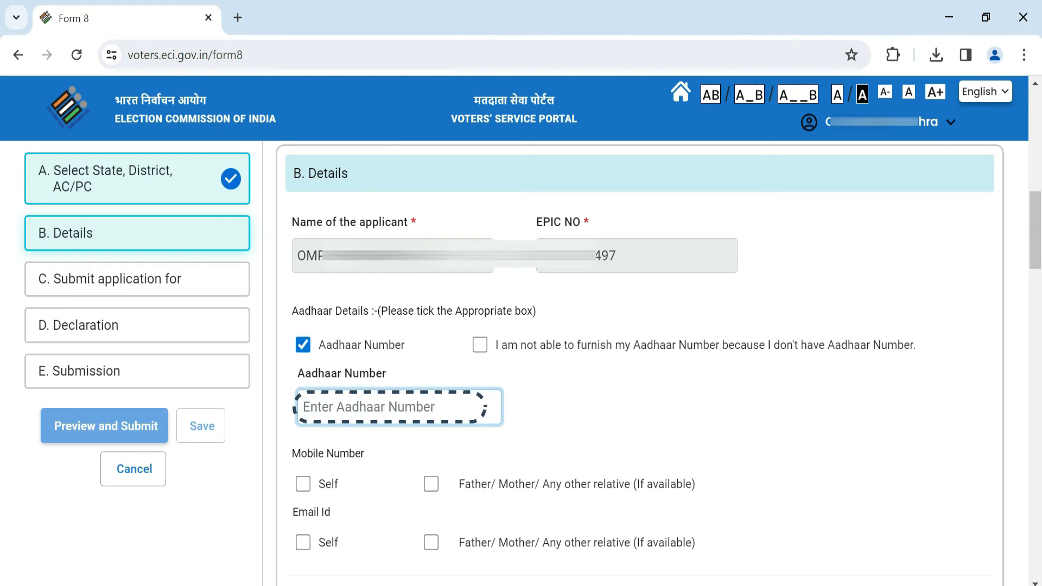
key("ctrl+v")
scroll(521, 418, "down", 2)
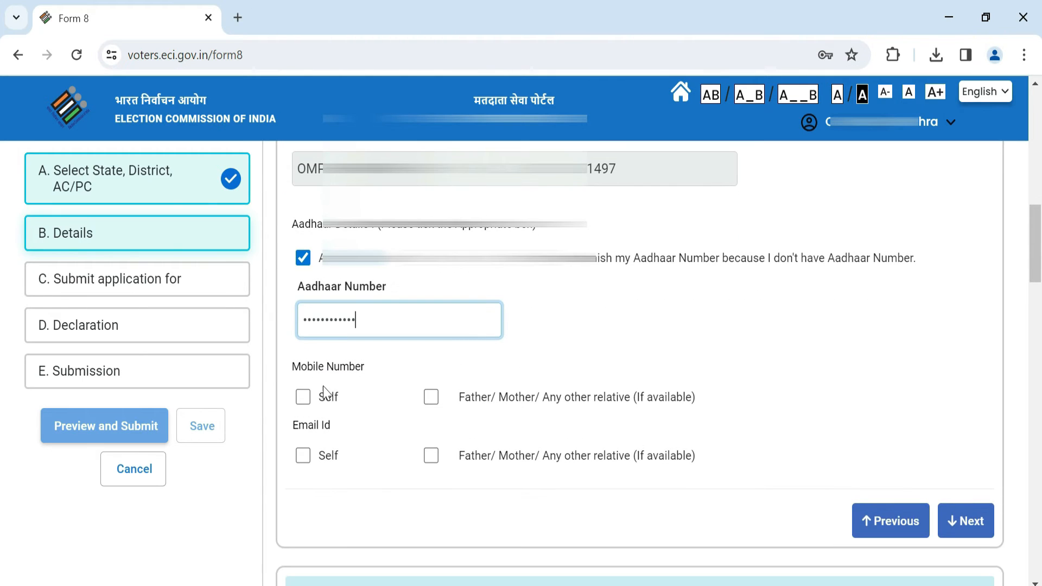
Step: Mark mobile and e-mail as Self, enter the applicant's mobile number and e-mail, then continue
left_click(302, 397)
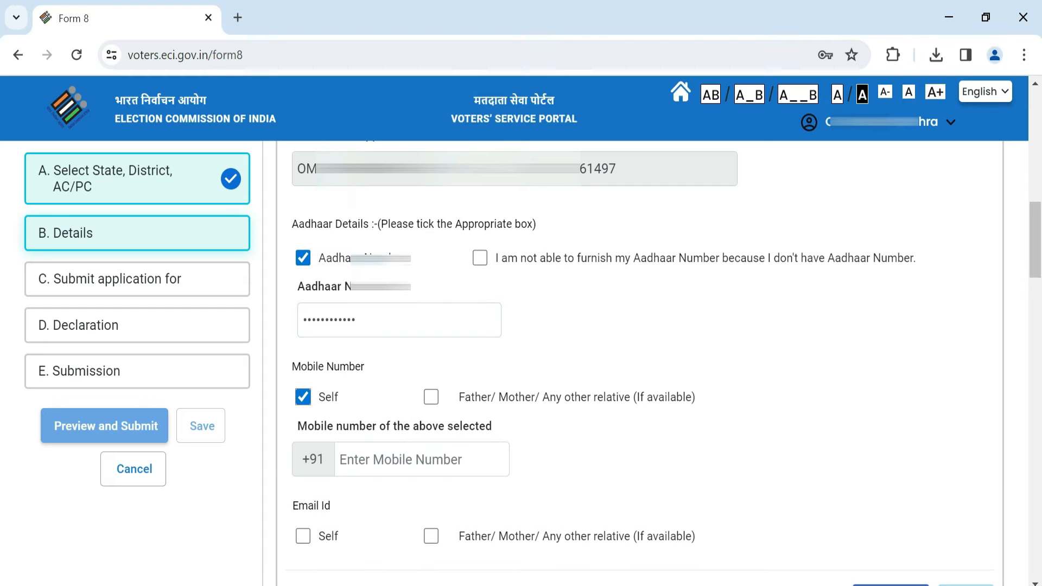
scroll(521, 380, "down", 3)
key("ctrl+v")
left_click(303, 362)
left_click(375, 426)
key("ctrl+v")
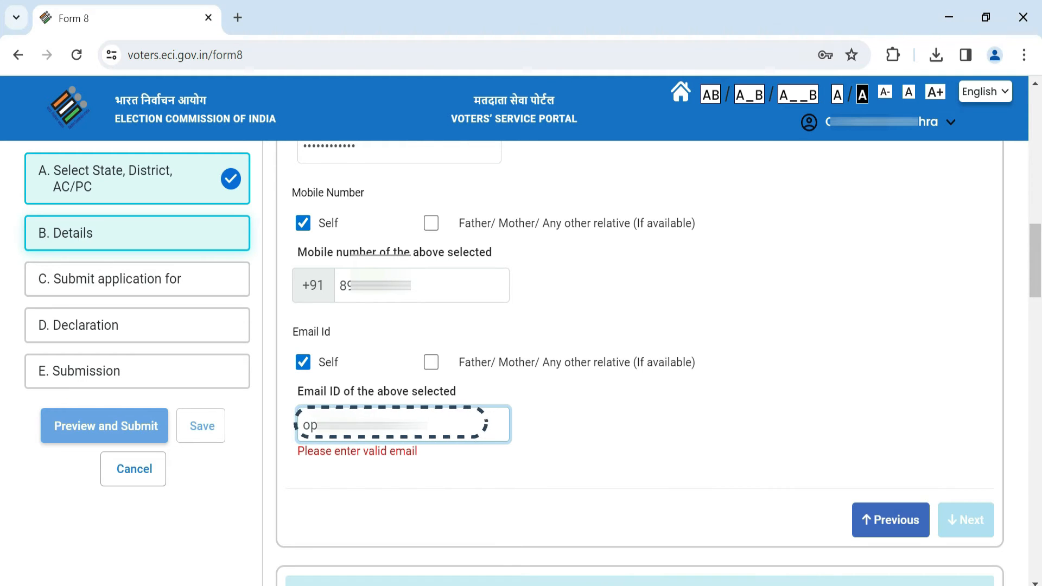
type(".com")
scroll(665, 182, "up", 3)
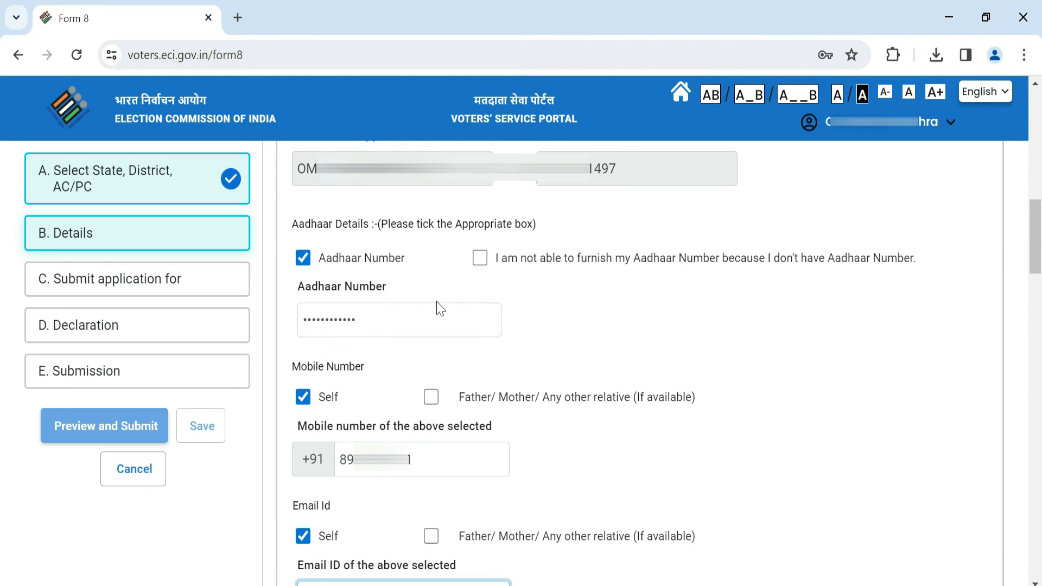
scroll(411, 396, "down", 3)
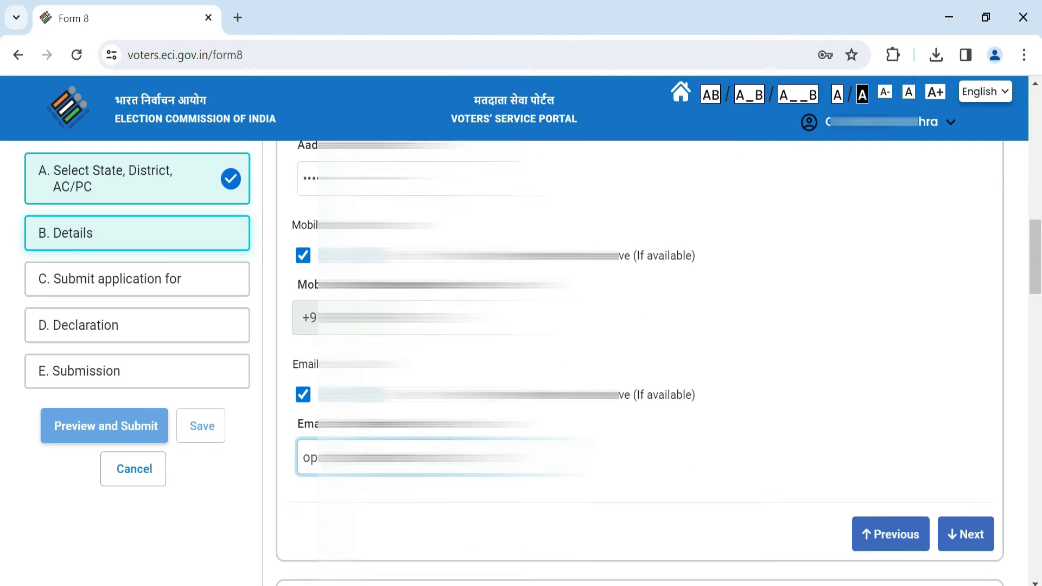
left_click(972, 502)
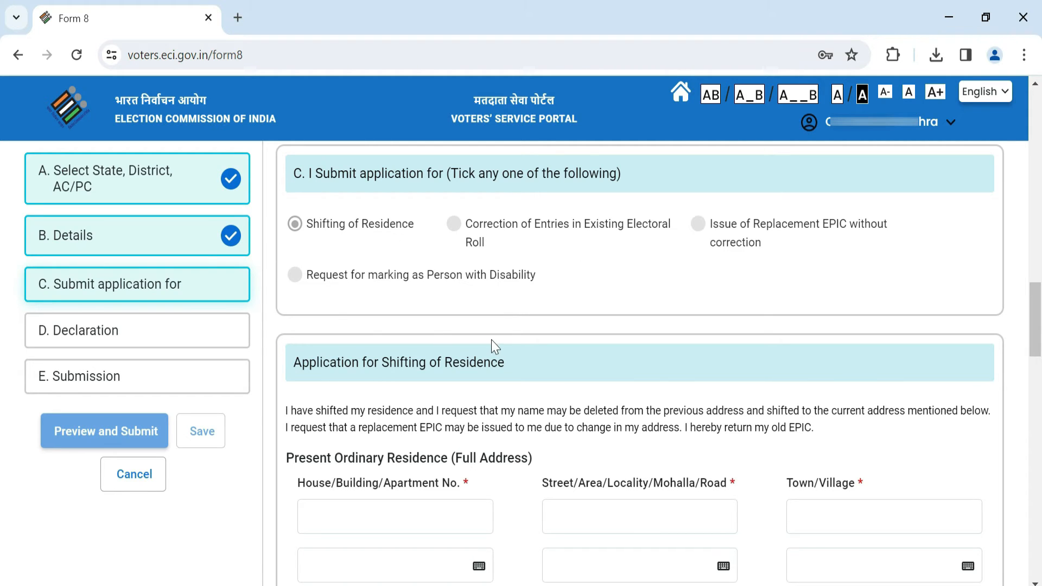
Step: Enter house number 15 and start filling the street/locality field
scroll(533, 378, "down", 6)
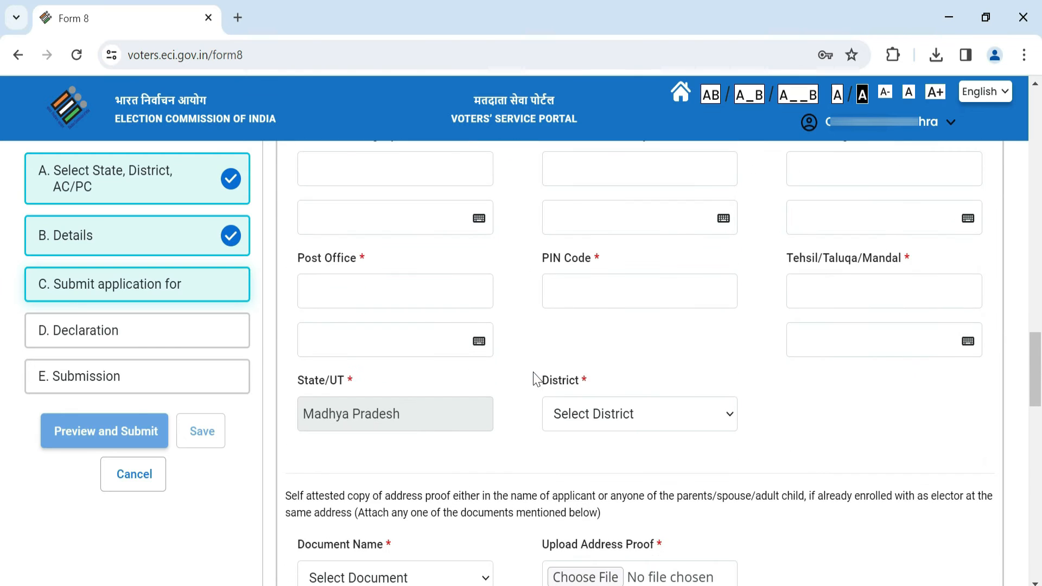
scroll(394, 263, "up", 2)
left_click(394, 262)
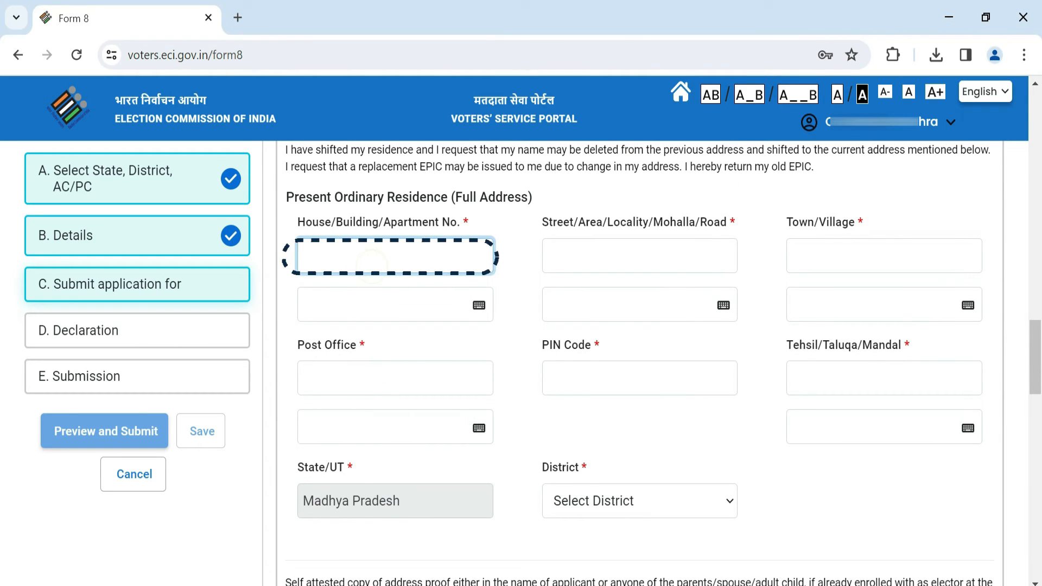
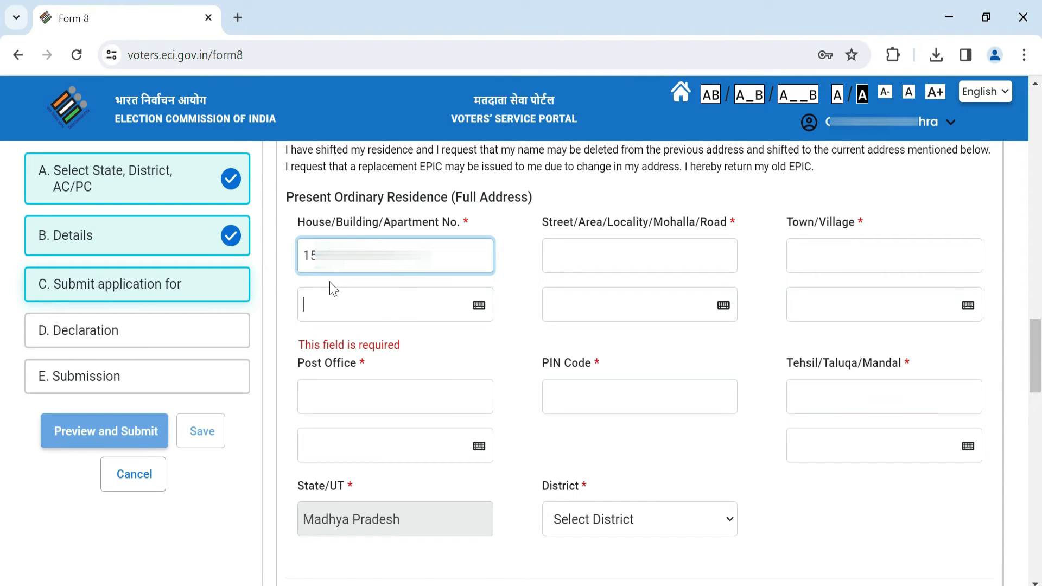
left_click(626, 259)
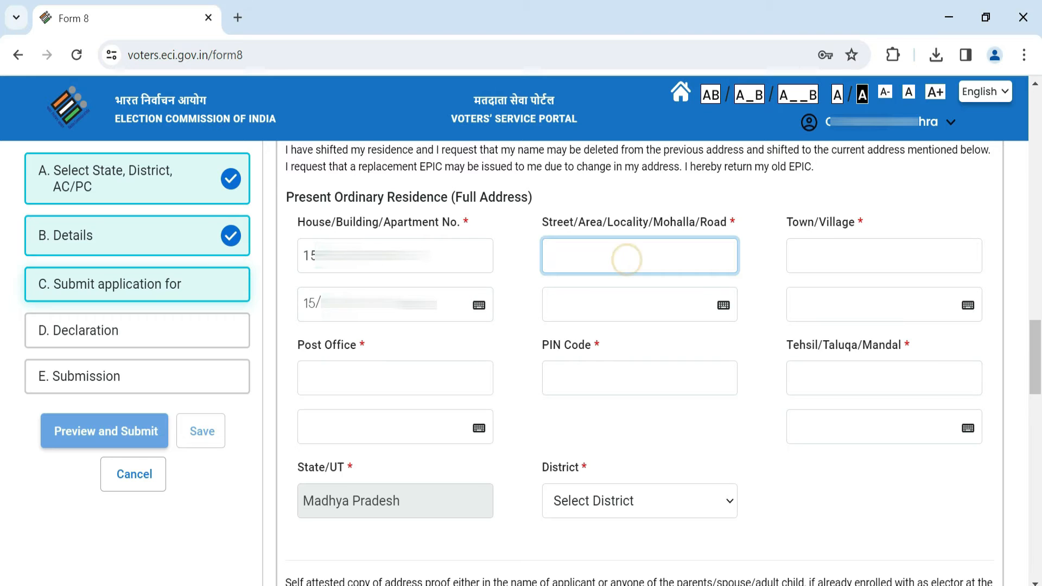
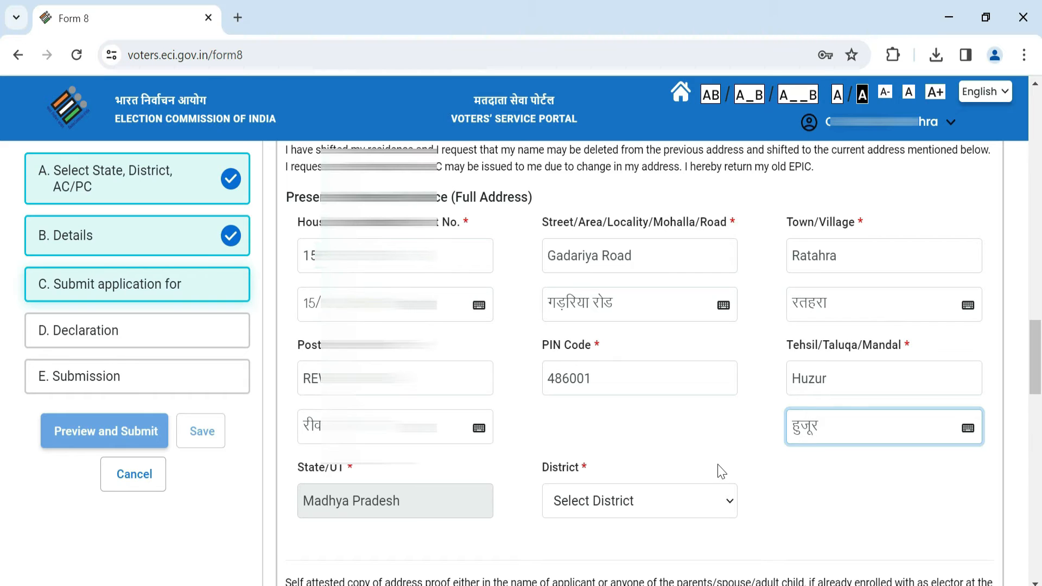
Step: Complete the remaining address fields and set the District to REWA
scroll(717, 469, "down", 2)
left_click(443, 416)
left_click(639, 419)
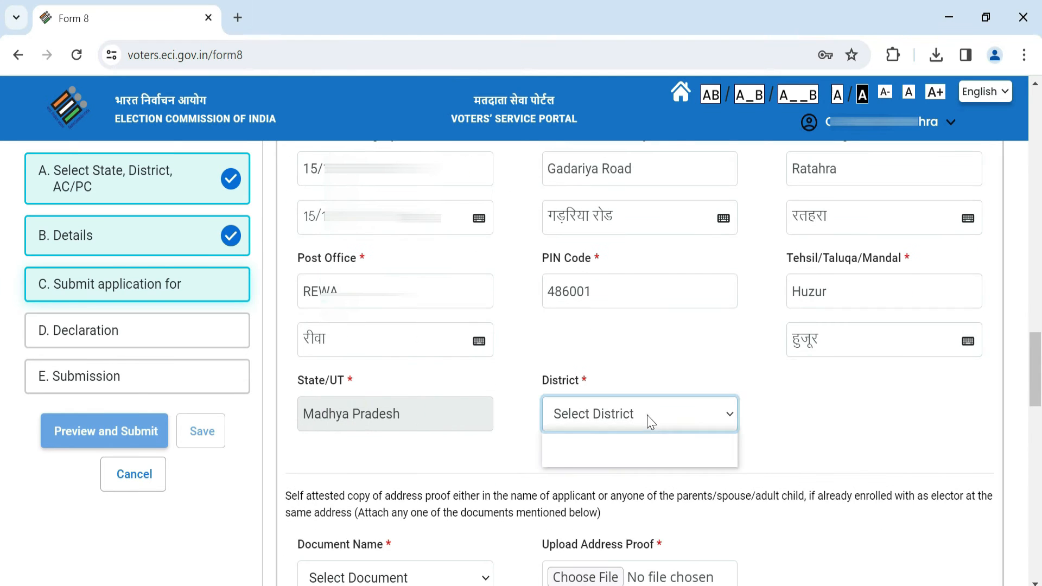
left_click(604, 456)
scroll(690, 456, "down", 2)
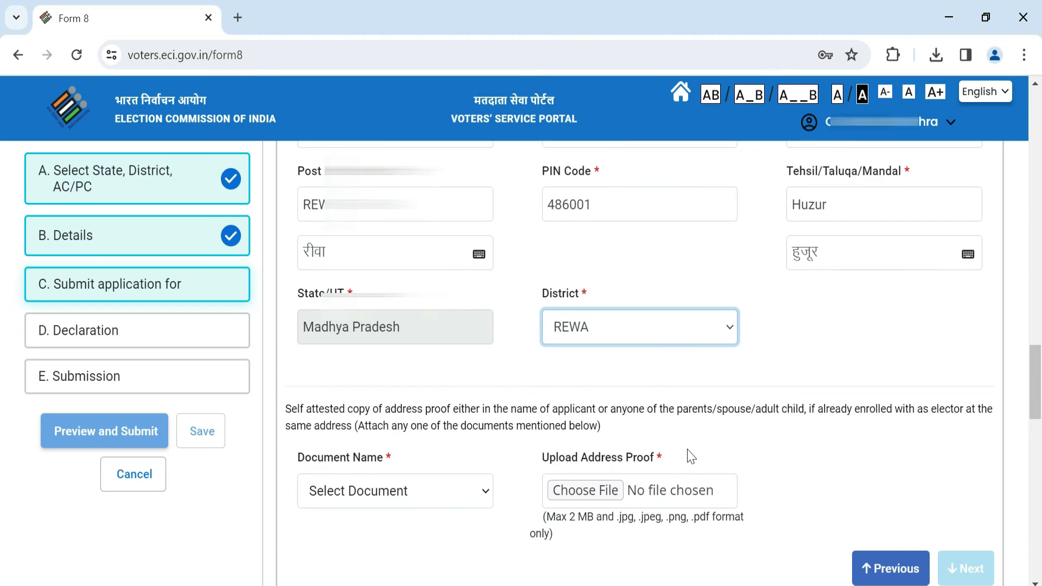
scroll(688, 450, "up", 4)
scroll(689, 449, "down", 8)
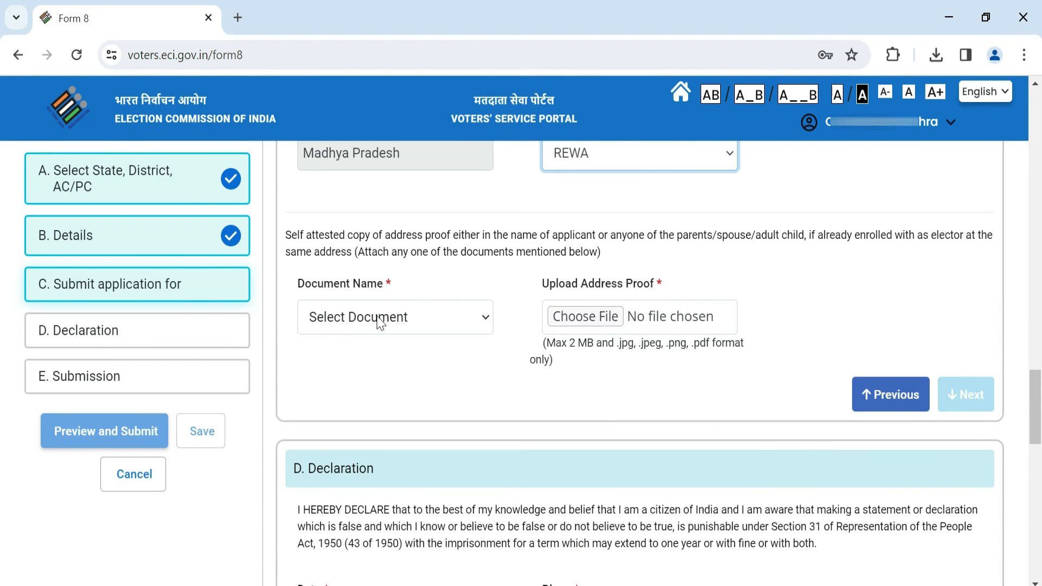
Step: Upload adhar self.pdf as Aadhaar Card address proof and advance to the Declaration
left_click(379, 321)
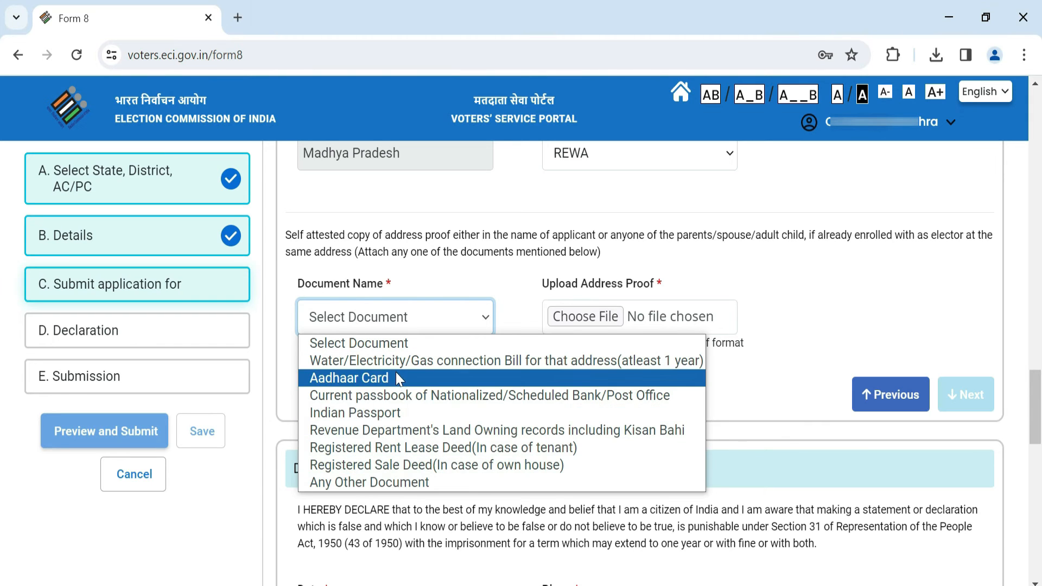
left_click(377, 378)
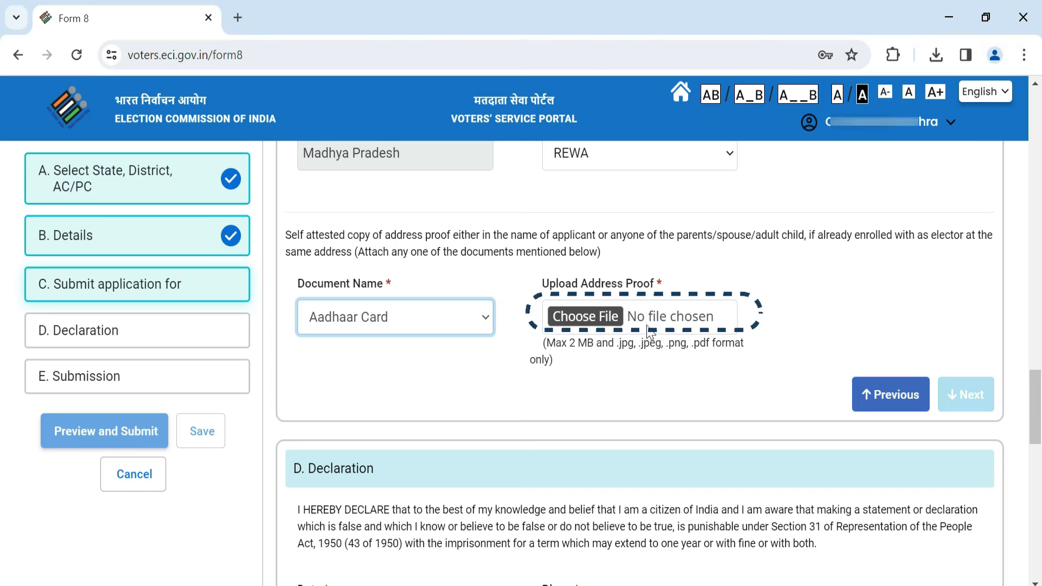
left_click(582, 319)
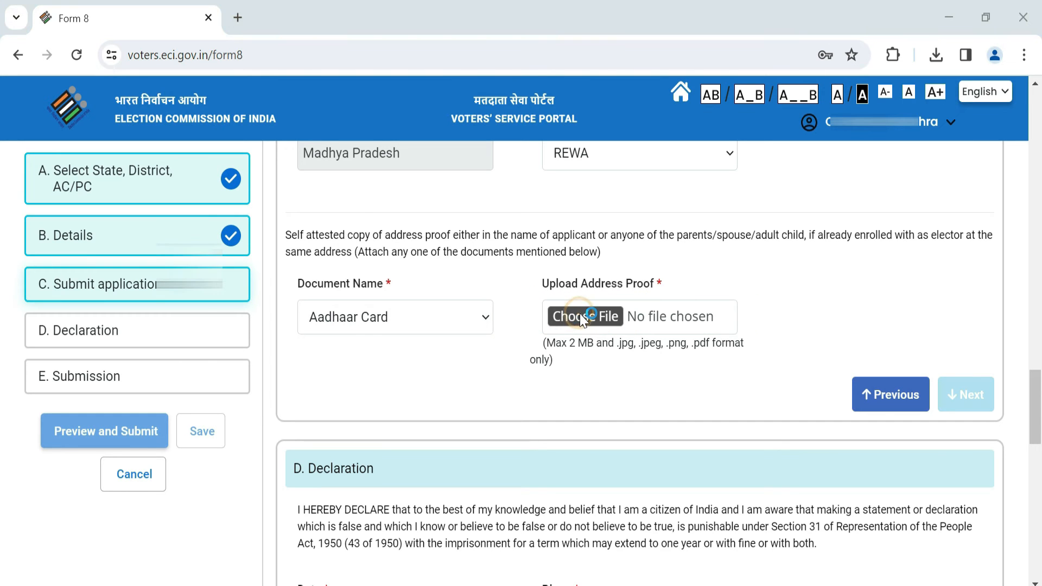
double_click(372, 142)
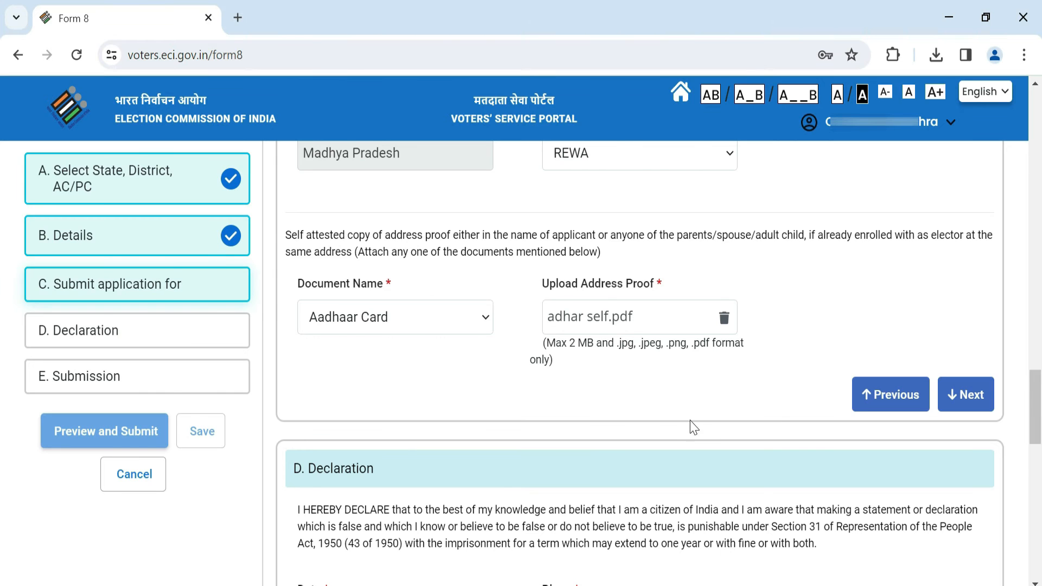
scroll(710, 429, "down", 3)
left_click(969, 235)
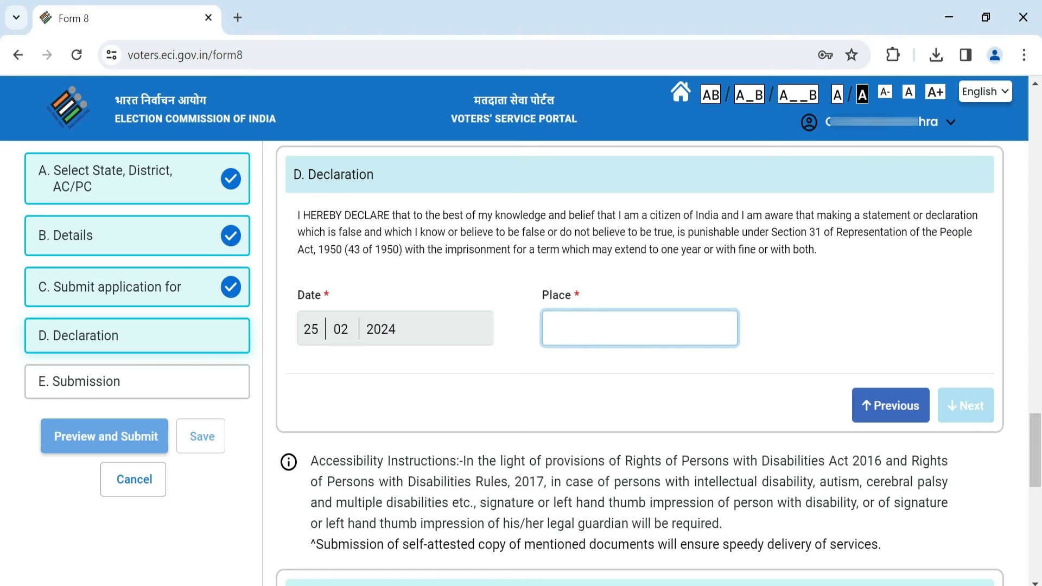
Step: Enter Rewa as the declaration place, fill in the captcha, and open the form preview
type("Rewa")
scroll(640, 358, "down", 6)
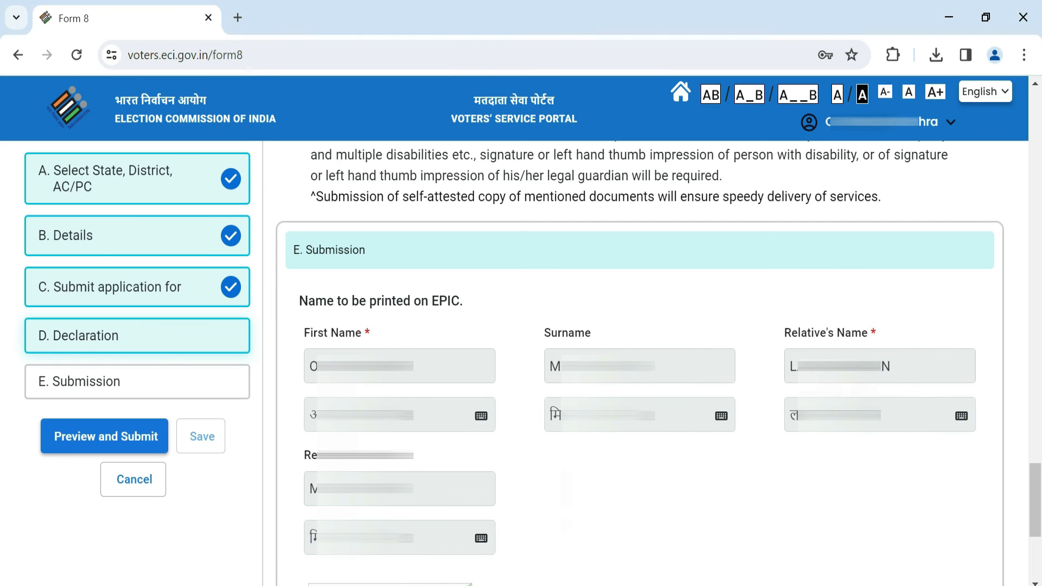
key("Tab")
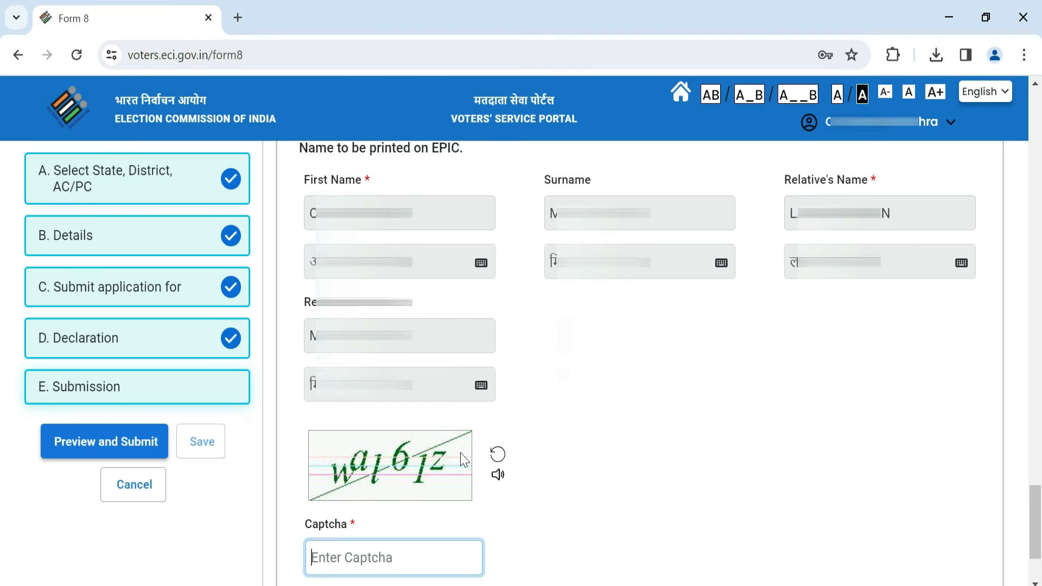
scroll(464, 460, "down", 3)
type("wal61z")
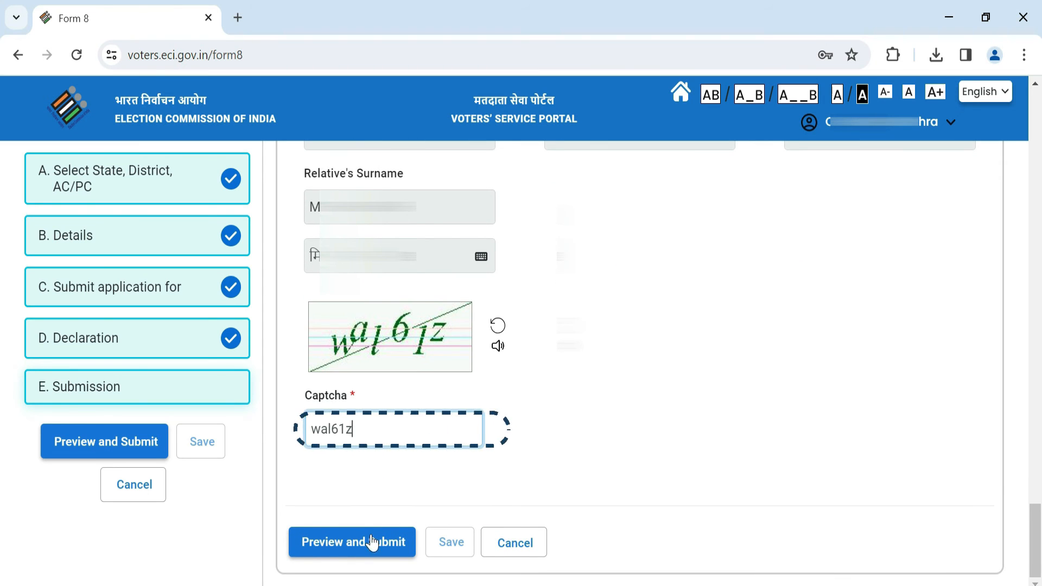
left_click(336, 543)
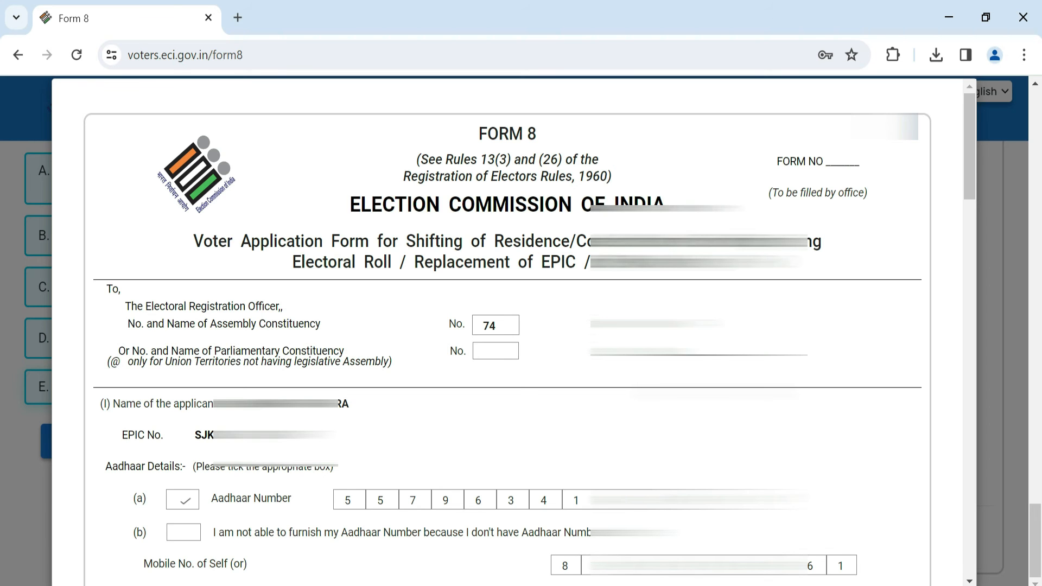
Step: Scroll through the Form 8 preview, submit it, and confirm Yes in the dialog
scroll(508, 331, "down", 3)
scroll(507, 331, "down", 9)
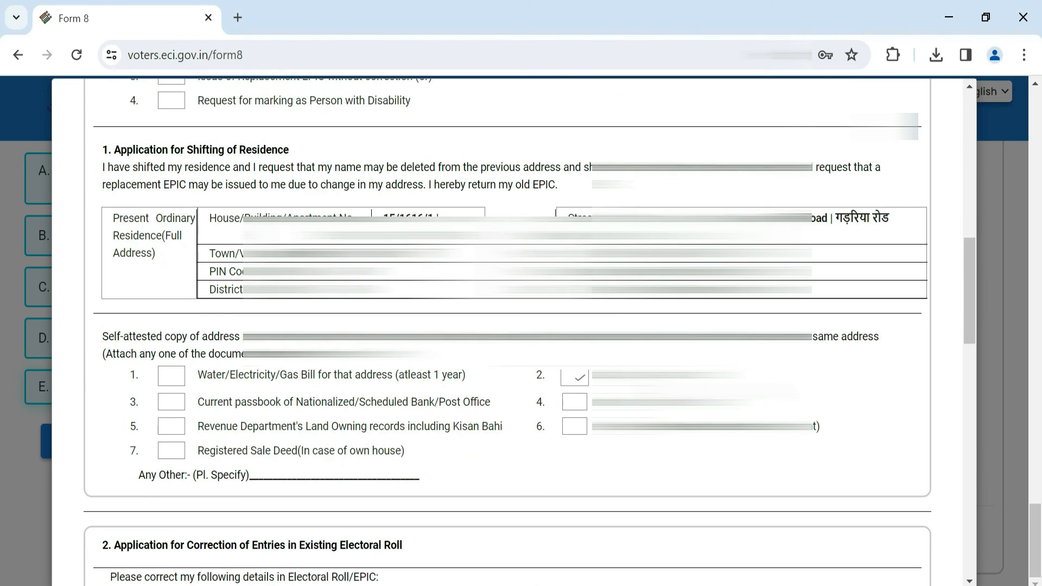
scroll(714, 390, "down", 15)
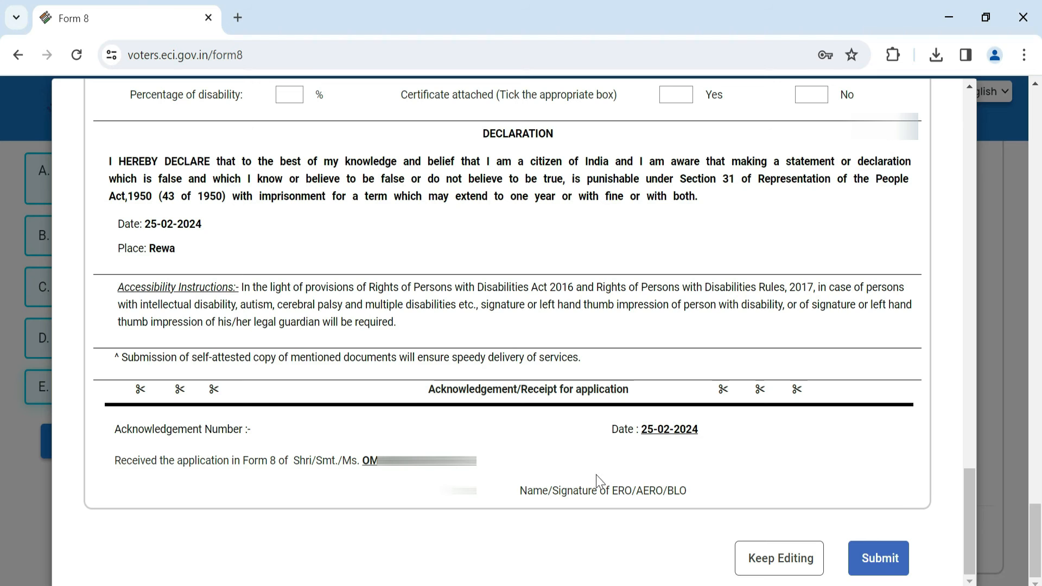
left_click(885, 564)
left_click(742, 379)
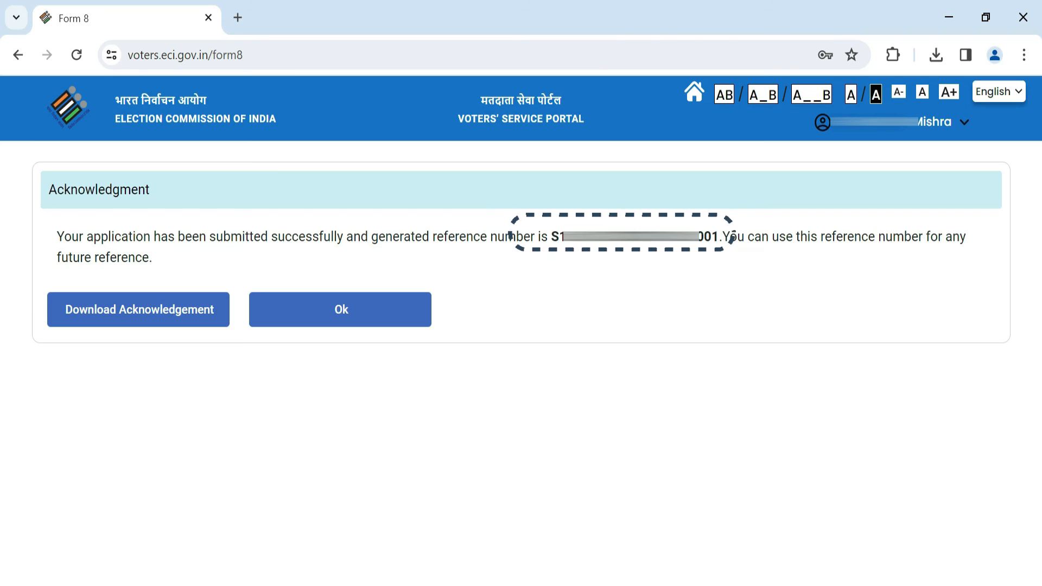
Step: Copy the new reference number, save the Form 8 acknowledgement PDF, and return to the homepage
double_click(553, 236)
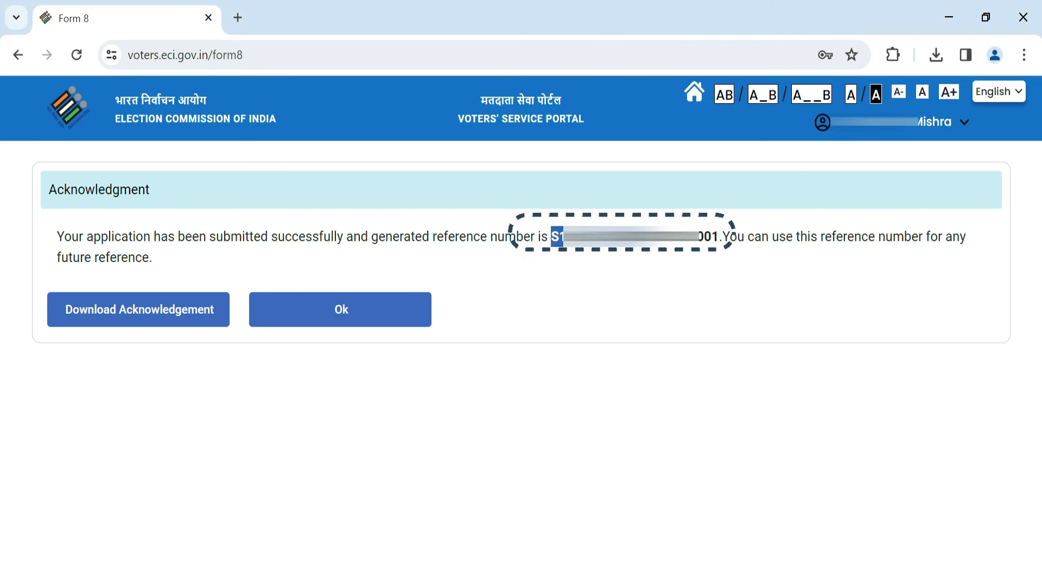
left_click_drag(552, 236, 719, 238)
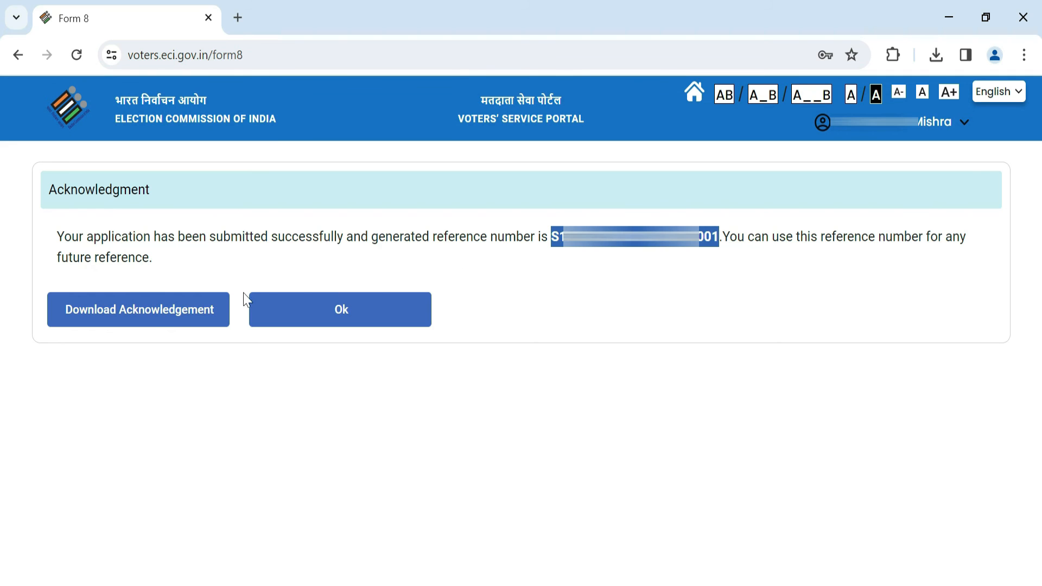
left_click(137, 309)
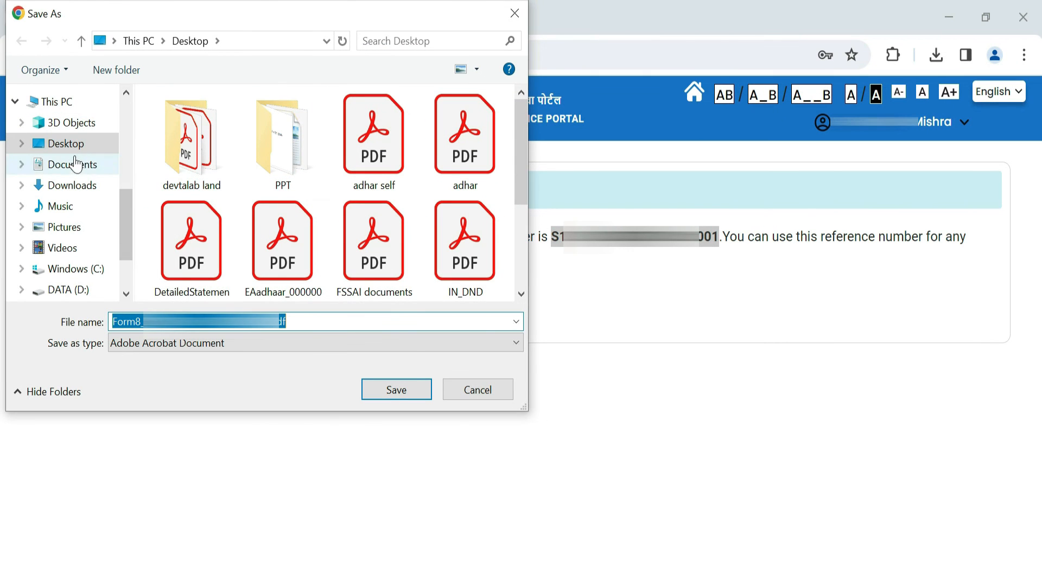
left_click(396, 389)
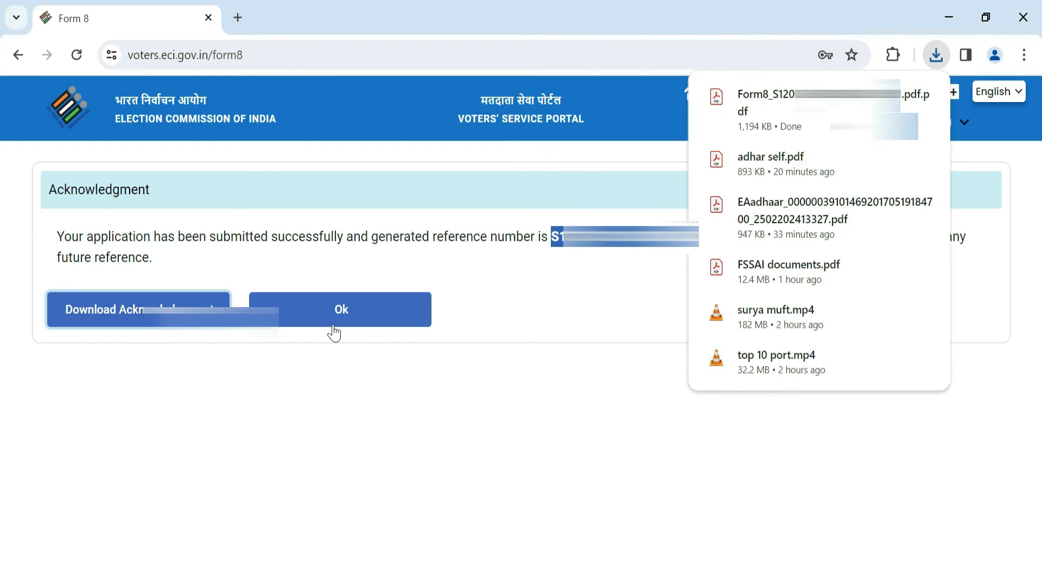
left_click(334, 325)
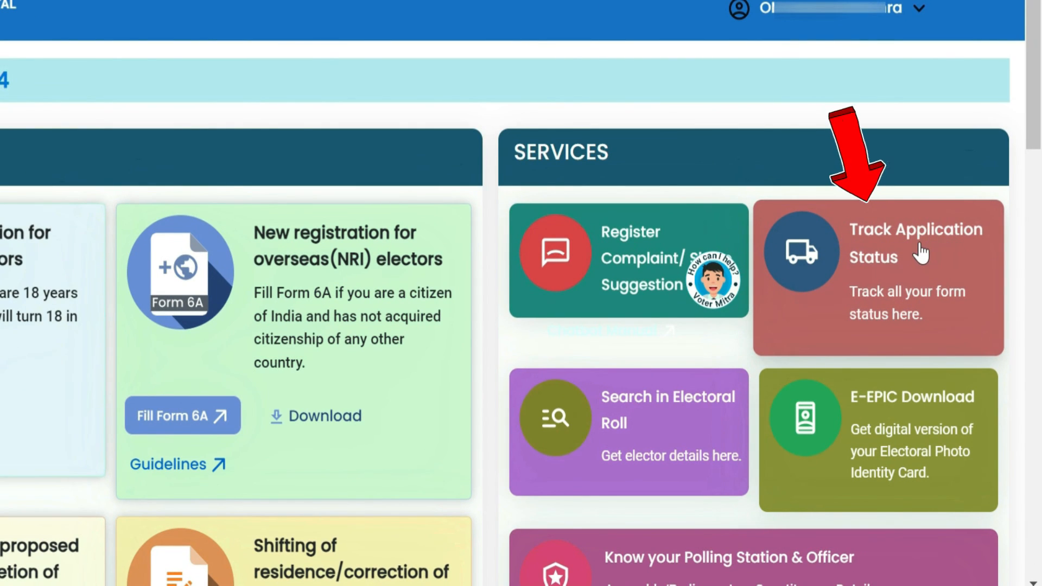
Step: Track the application by its pasted reference number with Madhya Pradesh as the state
left_click(921, 252)
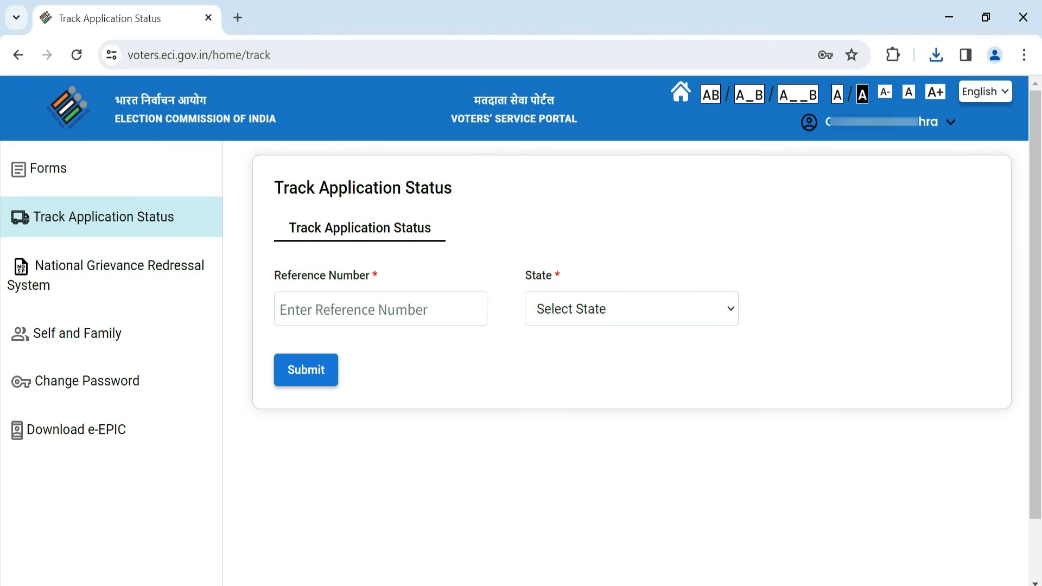
left_click(414, 310)
key("ctrl+v")
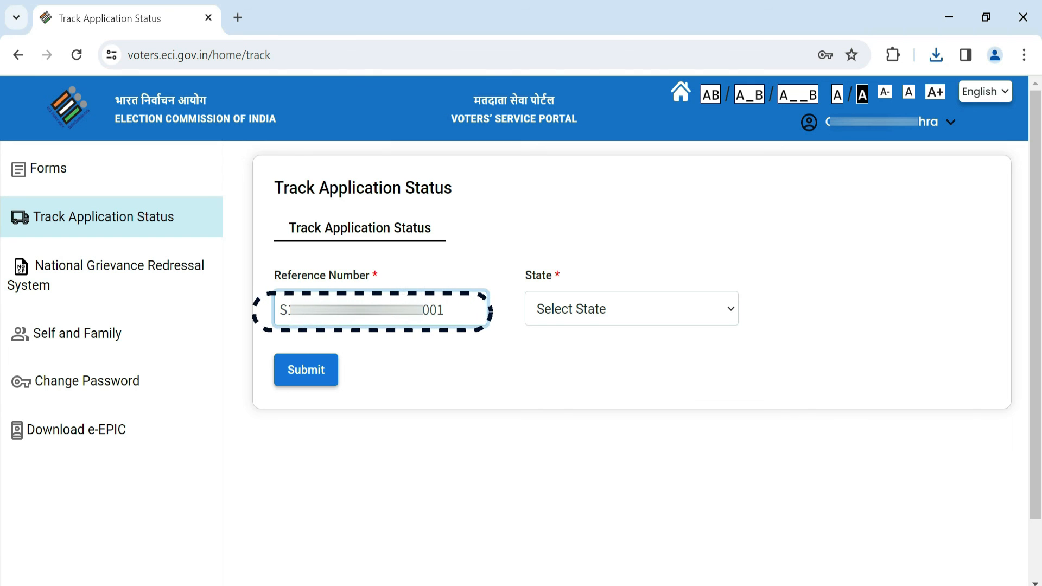
left_click(612, 307)
key("m")
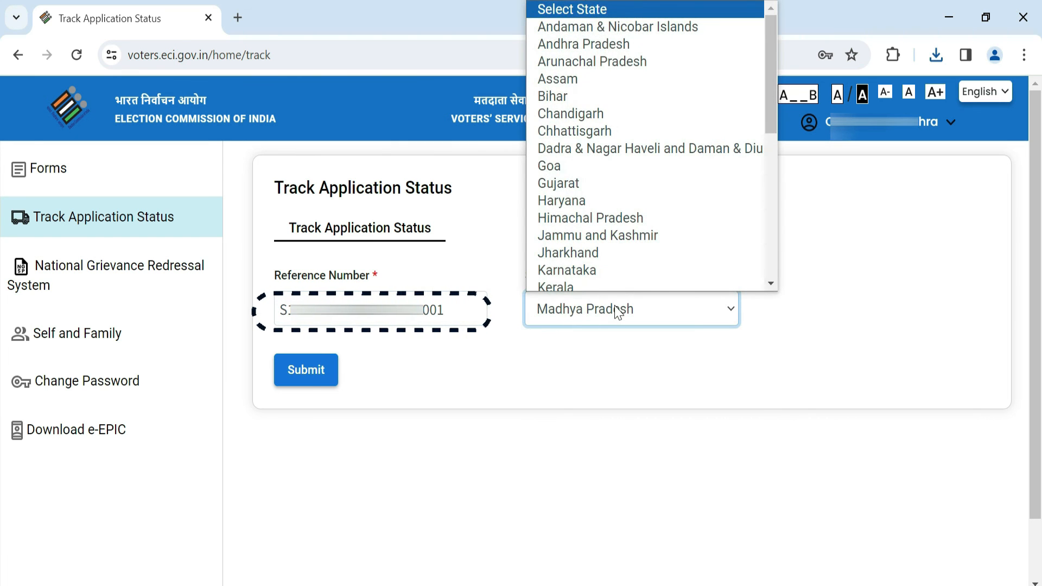
left_click(605, 245)
left_click(319, 373)
Step: Expand the Form 8 result row to show status SUBMITTED on 25-02-2024
scroll(426, 432, "down", 1)
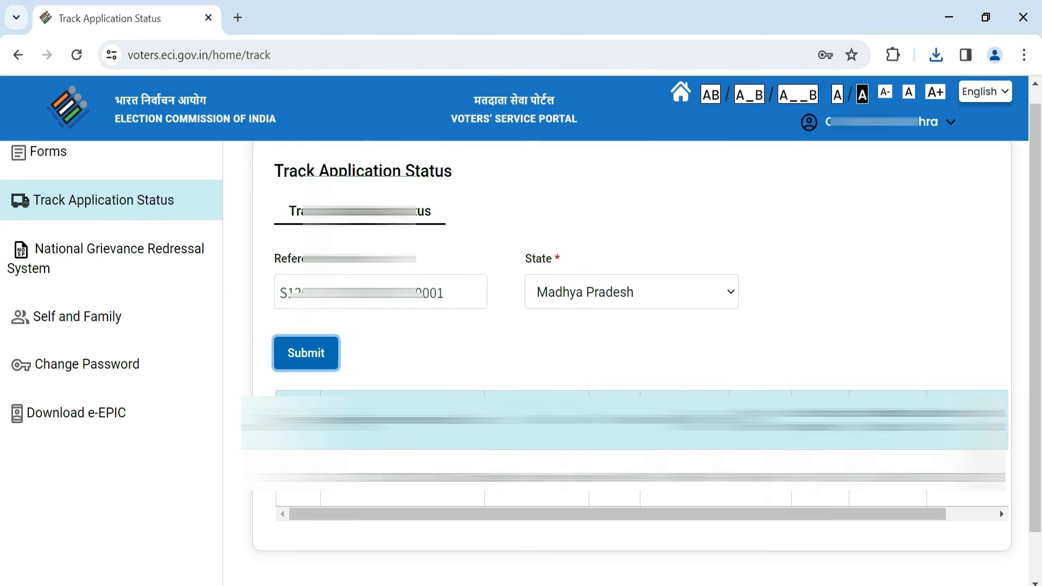
left_click_drag(601, 460, 770, 459)
left_click(981, 423)
scroll(454, 471, "down", 1)
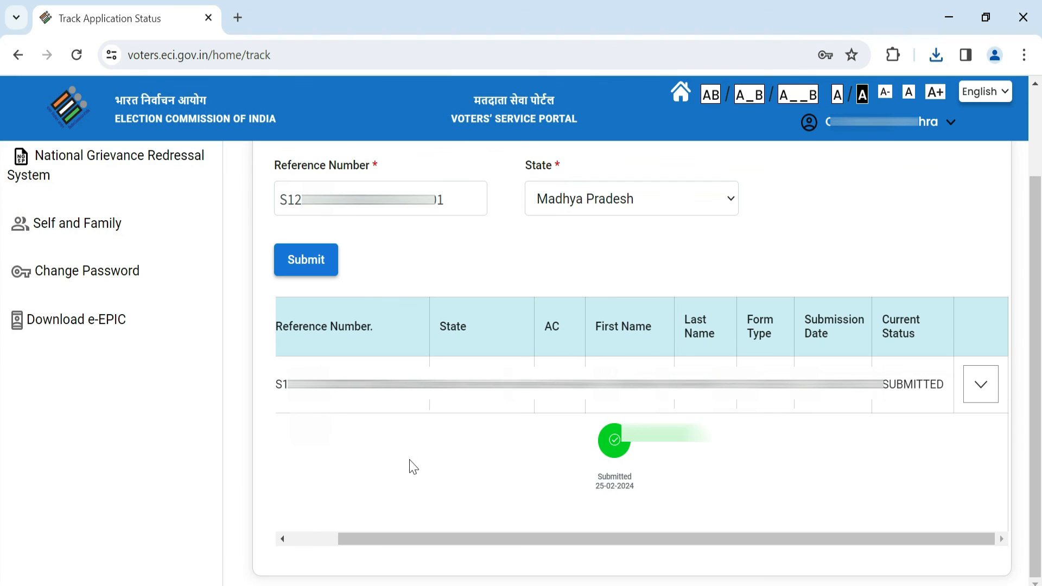